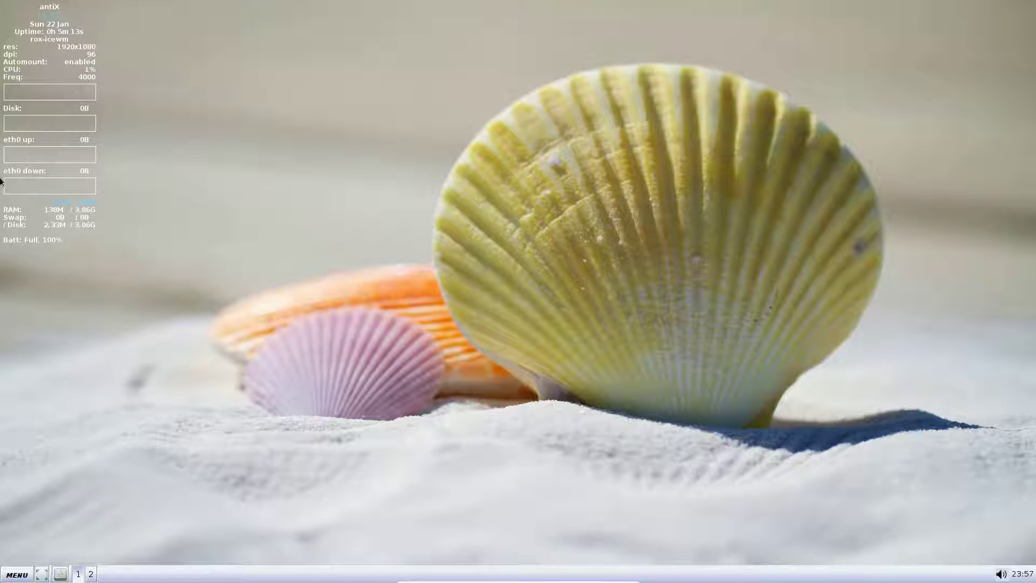
# Pop up the volume slider from the speaker icon in the system tray.
pyautogui.click(999, 574)
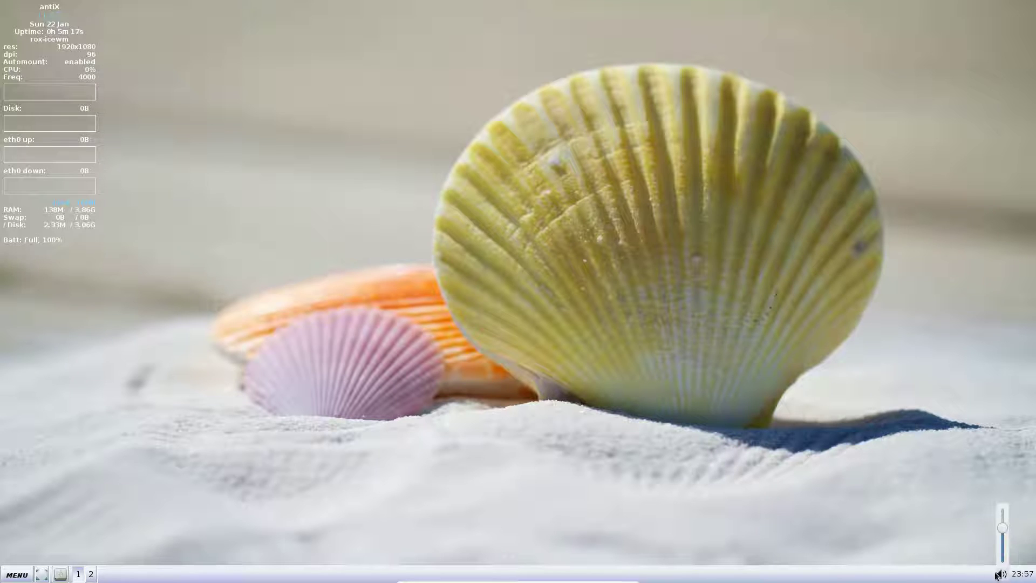
# Close the volume slider and switch between workspaces 1 and 2, ending on workspace 1.
pyautogui.click(852, 519)
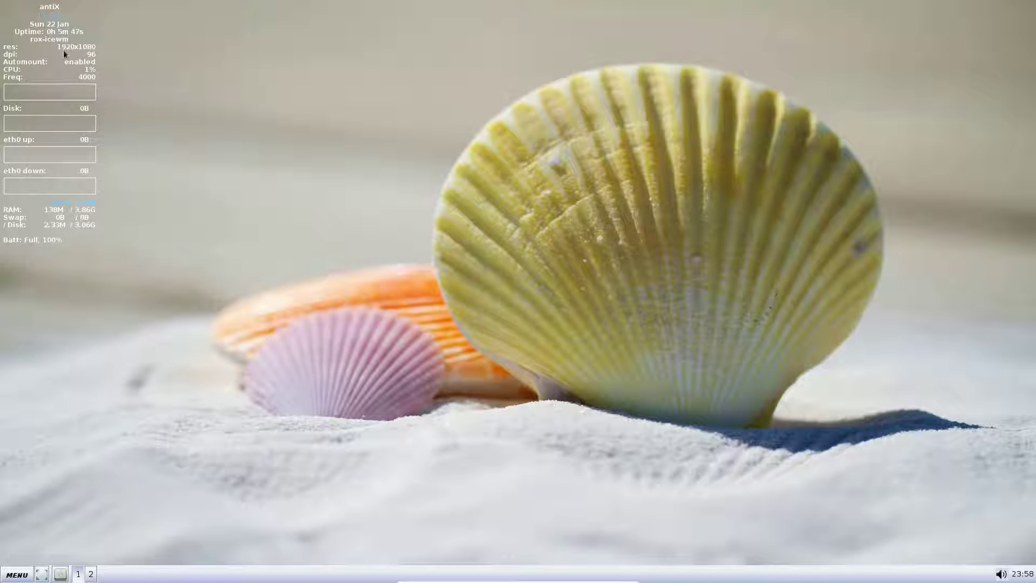
pyautogui.click(76, 575)
pyautogui.click(92, 575)
pyautogui.click(78, 575)
# Run the unplug-drive tool, dismiss its removable-drive notice, and reveal the desktop icons.
pyautogui.click(59, 574)
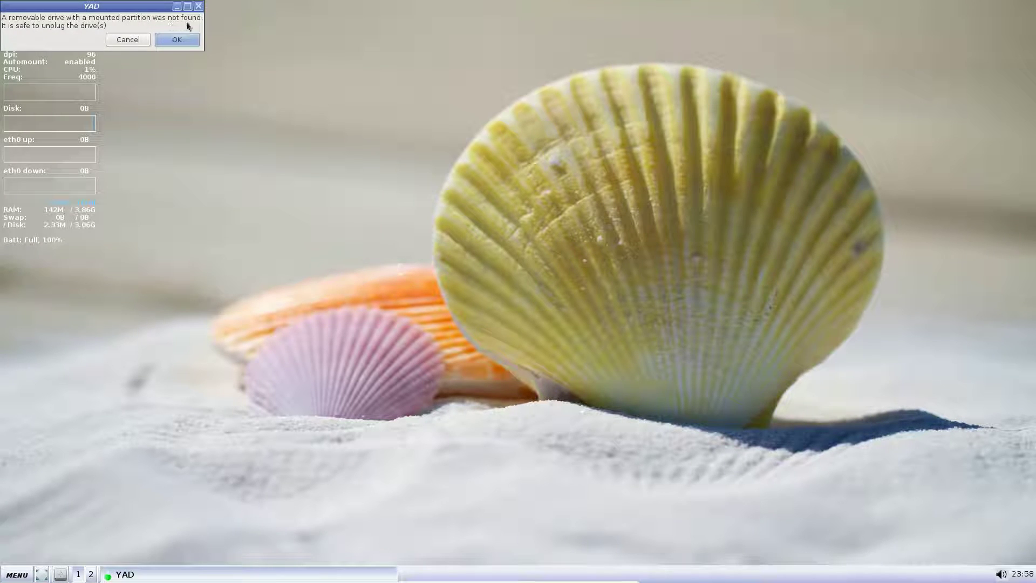
pyautogui.press('Return')
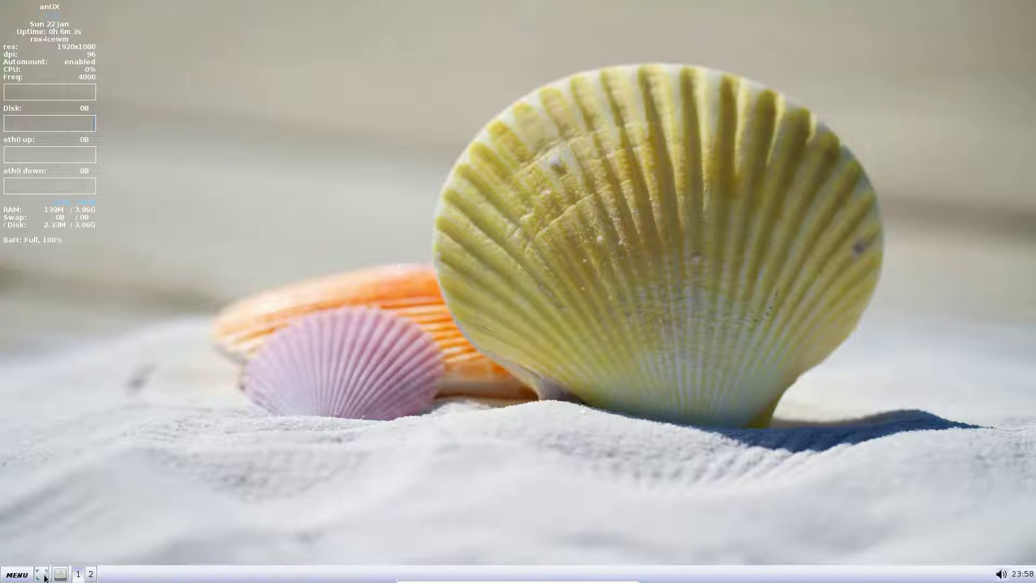
pyautogui.click(44, 575)
# Toggle show-desktop between the system readout and the desktop icons, ending on the icons.
pyautogui.click(43, 575)
pyautogui.click(43, 575)
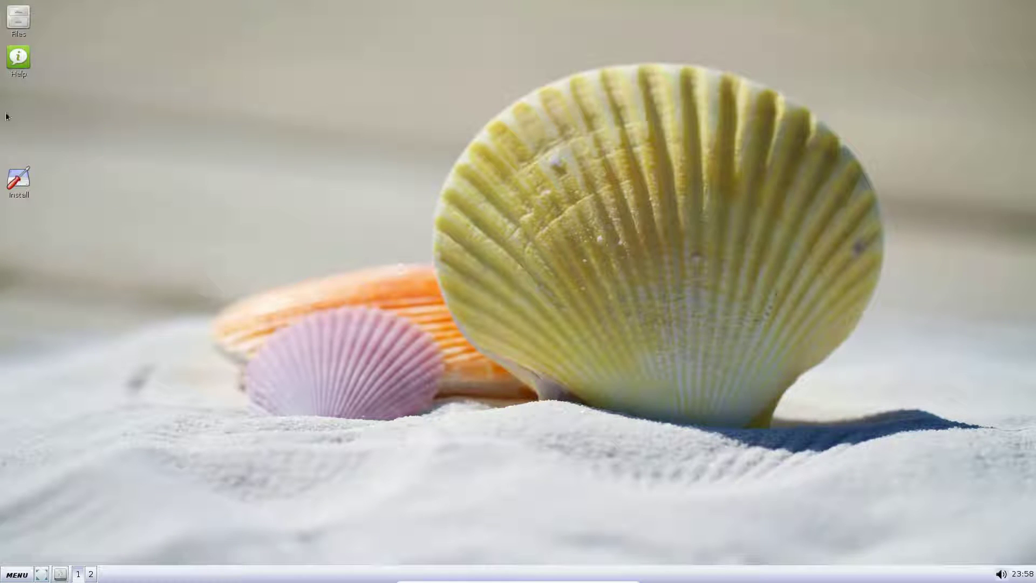
pyautogui.click(43, 575)
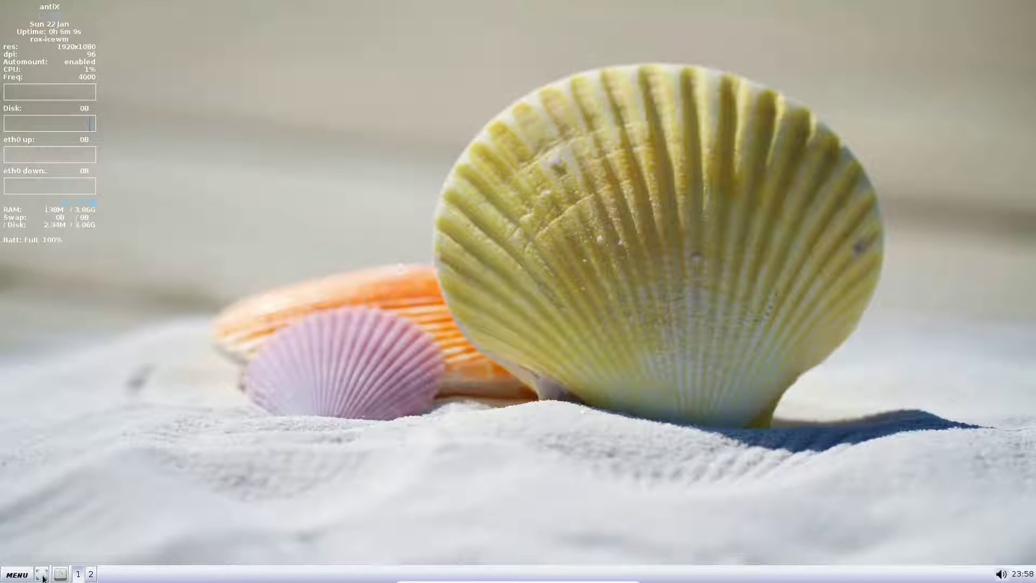
pyautogui.click(43, 575)
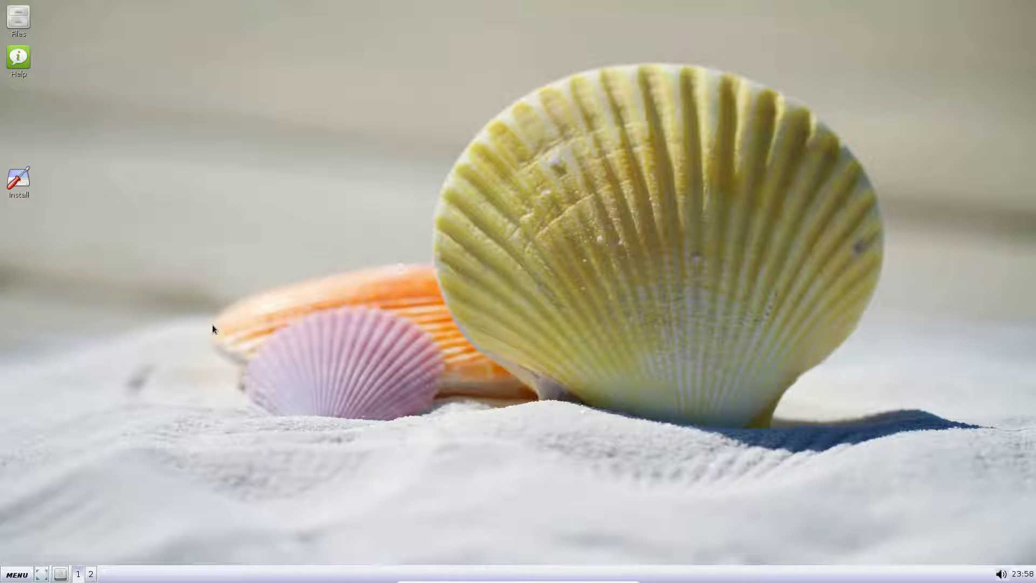
# Browse Files and its Help folder in ROX-Filer, close those windows, and open the antiX FAQ.
pyautogui.doubleClick(27, 19)
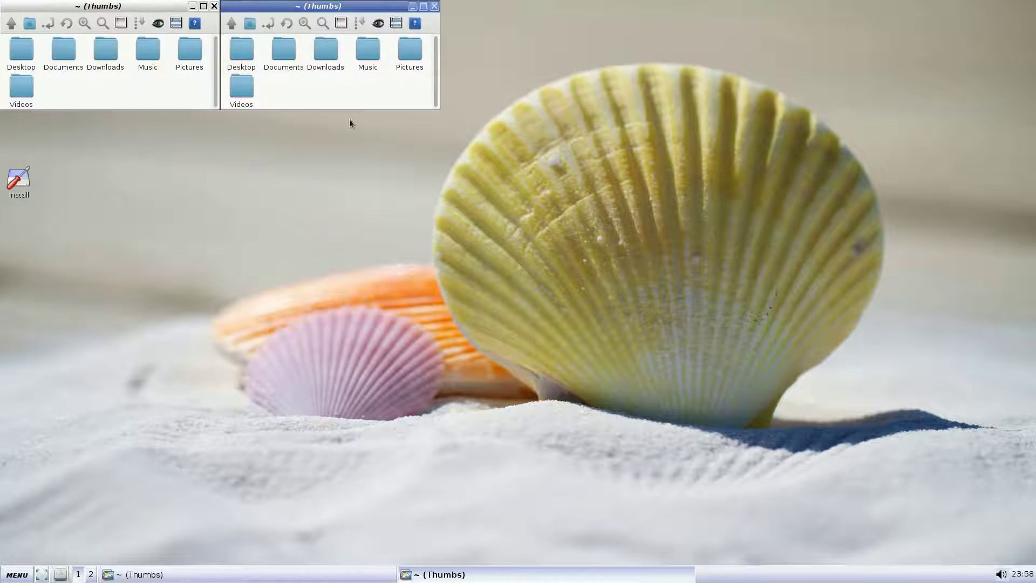
pyautogui.click(433, 8)
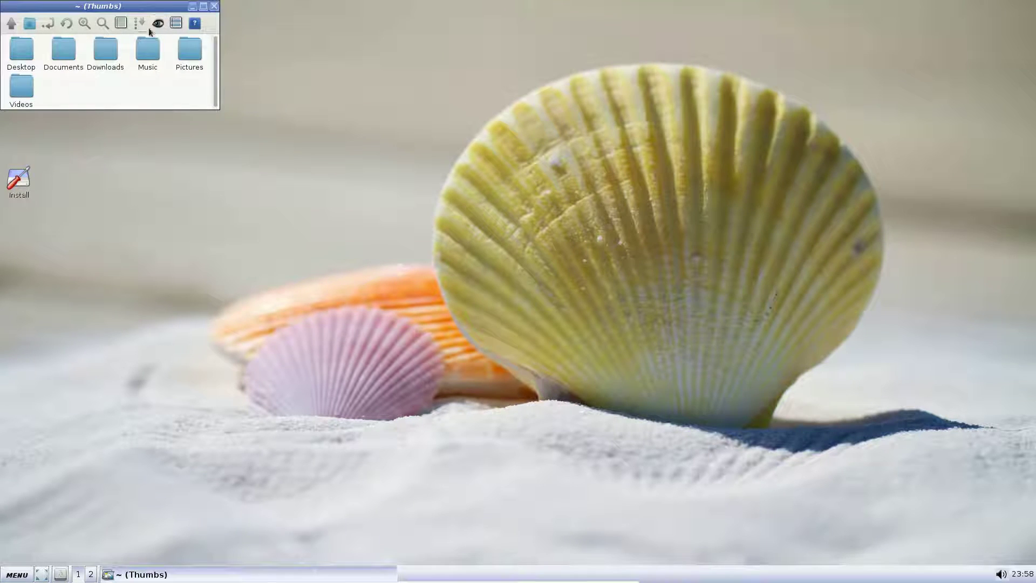
pyautogui.click(197, 24)
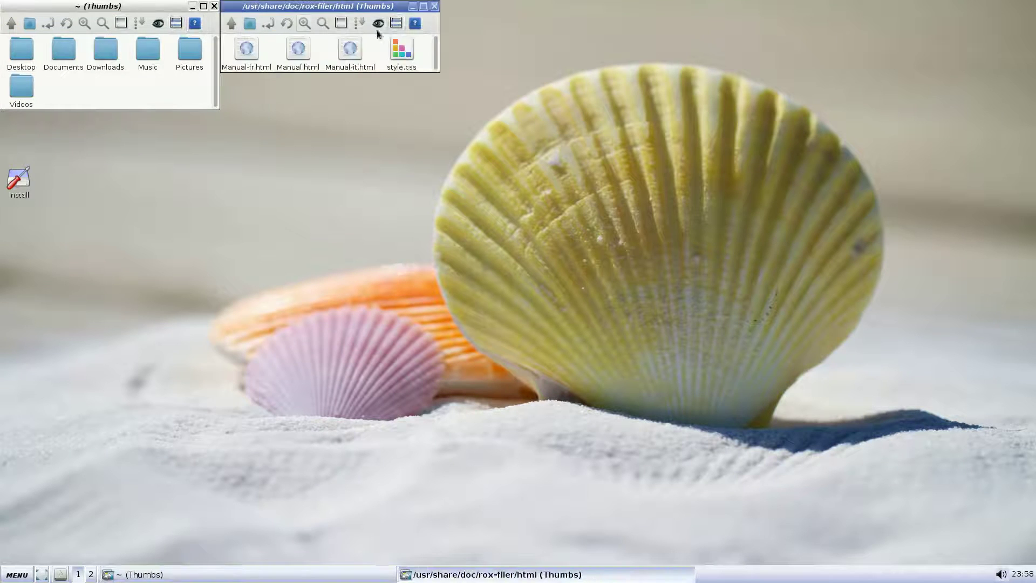
pyautogui.click(434, 6)
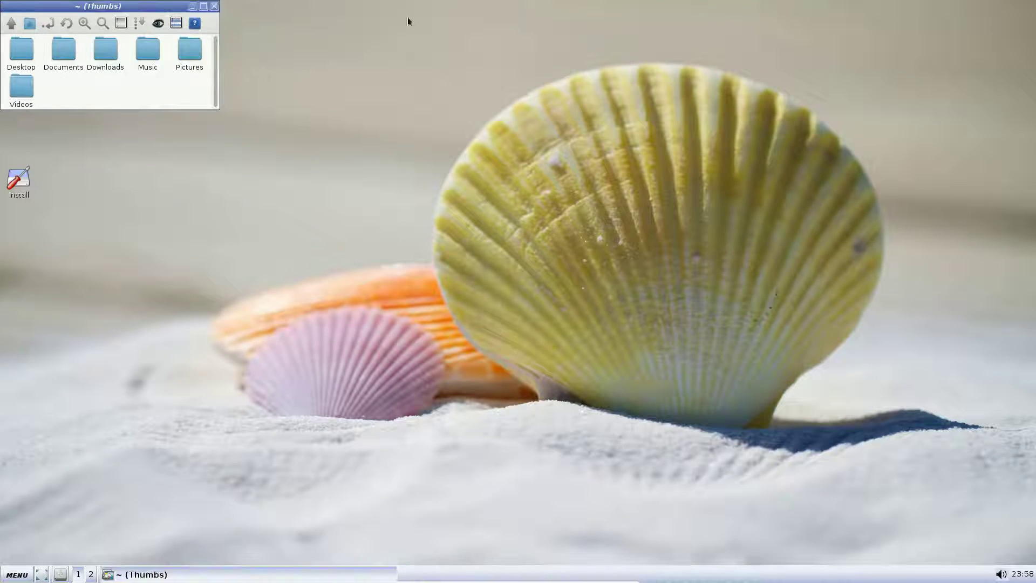
pyautogui.click(214, 6)
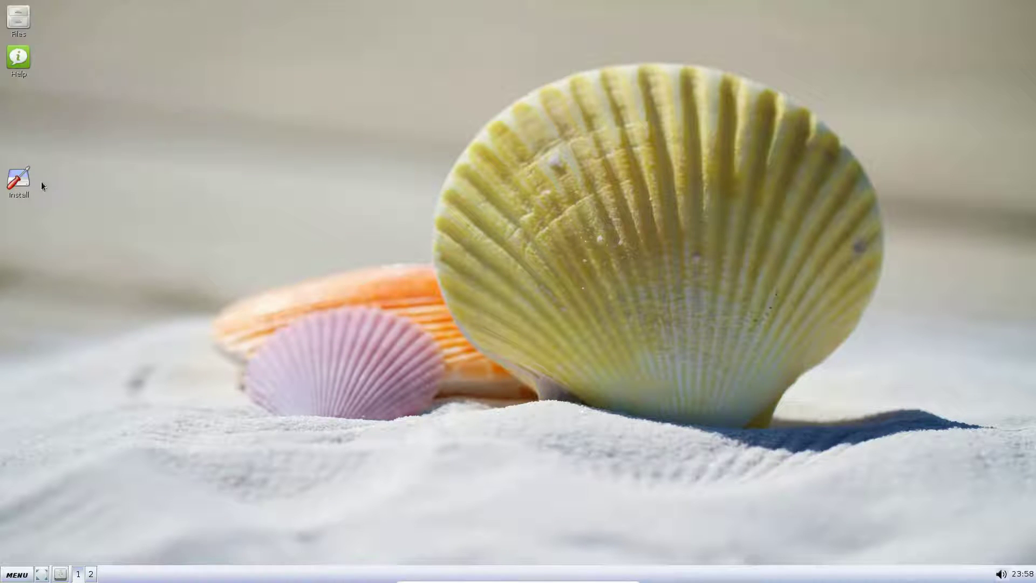
pyautogui.click(19, 62)
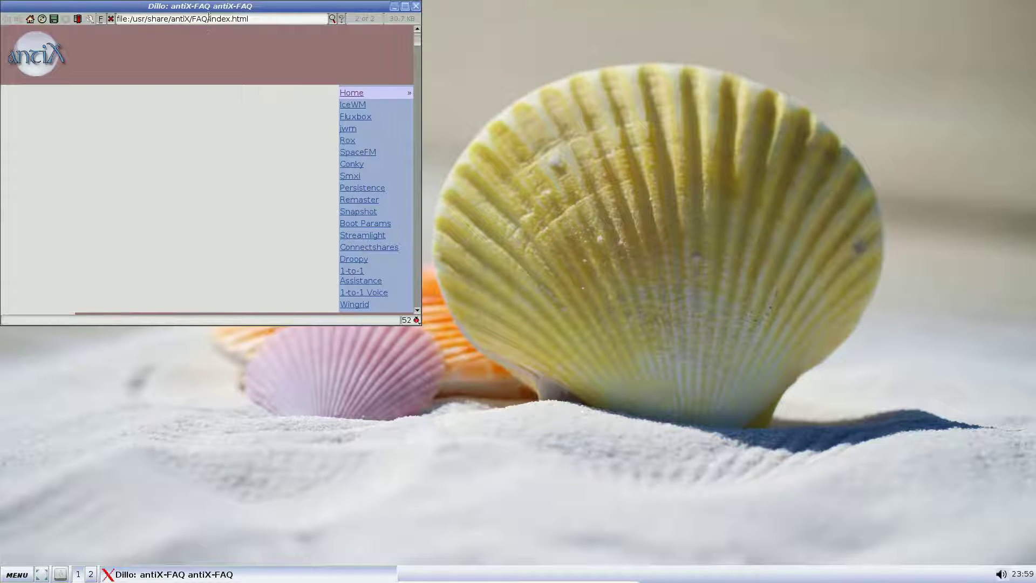
pyautogui.moveTo(202, 8); pyautogui.dragTo(382, 39)
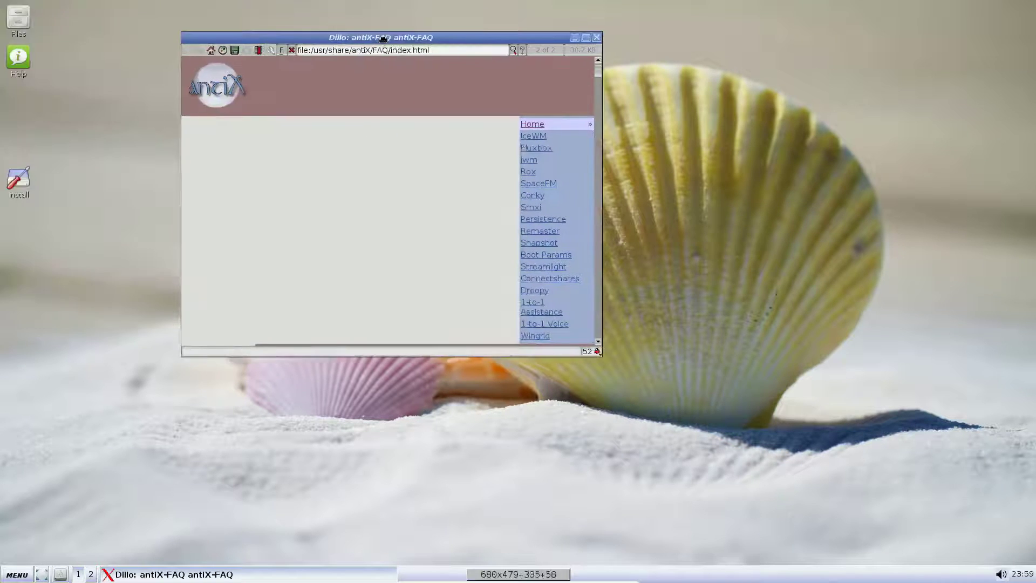
pyautogui.click(597, 38)
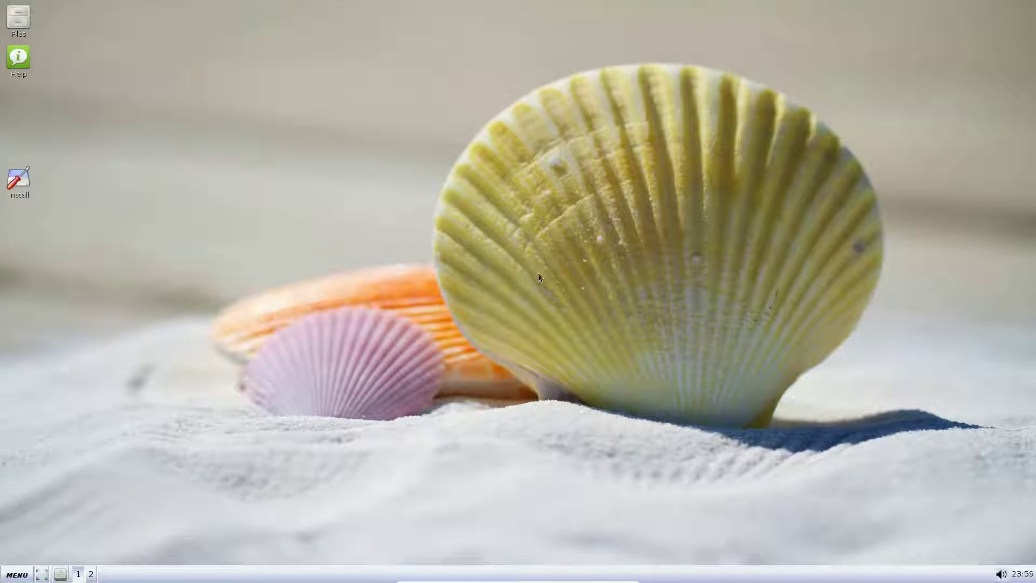
pyautogui.click(11, 575)
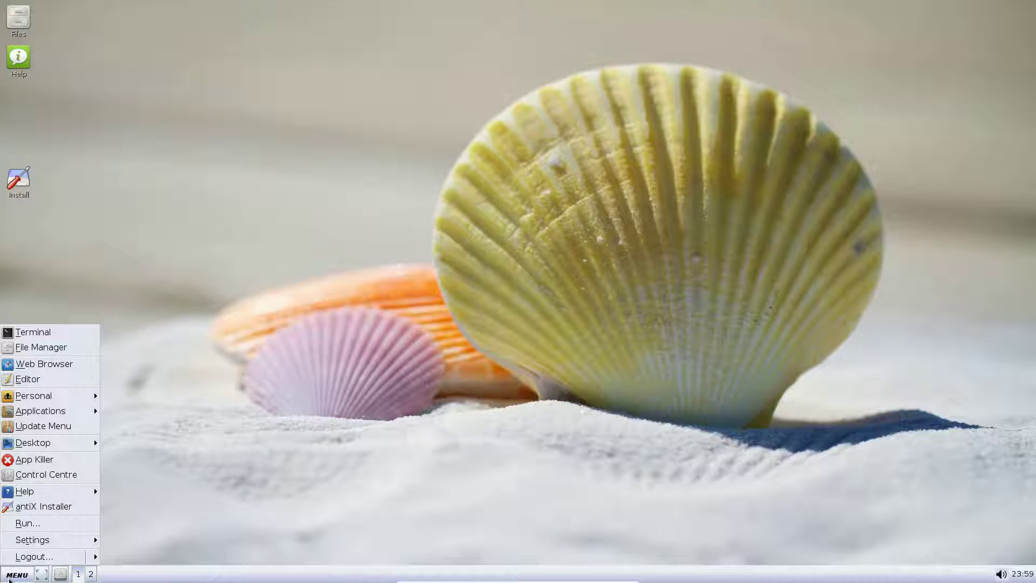
pyautogui.click(229, 203)
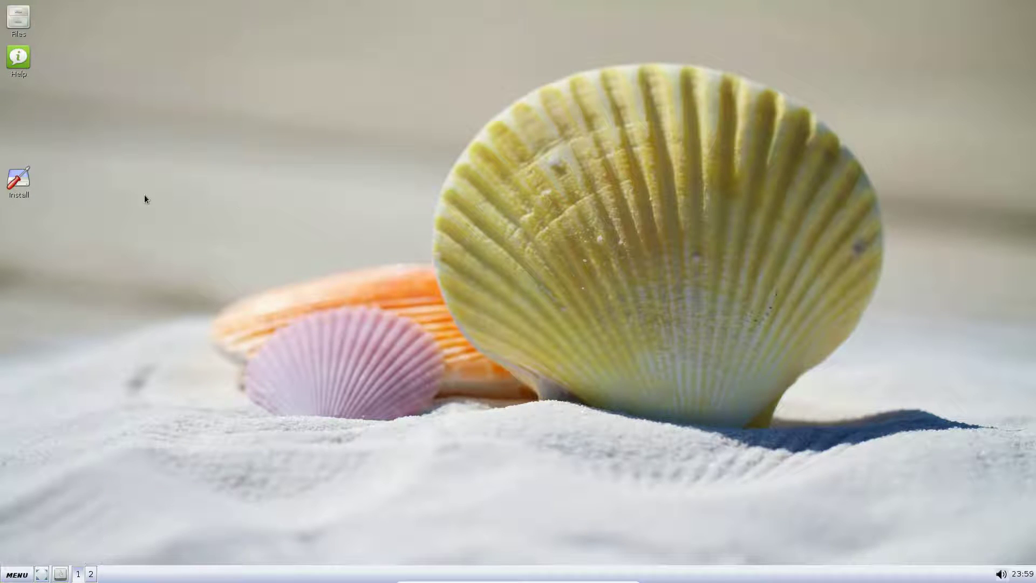
# Launch Install, set the Debian and antiX repositories to Jessie, and start the antiX installer.
pyautogui.doubleClick(25, 180)
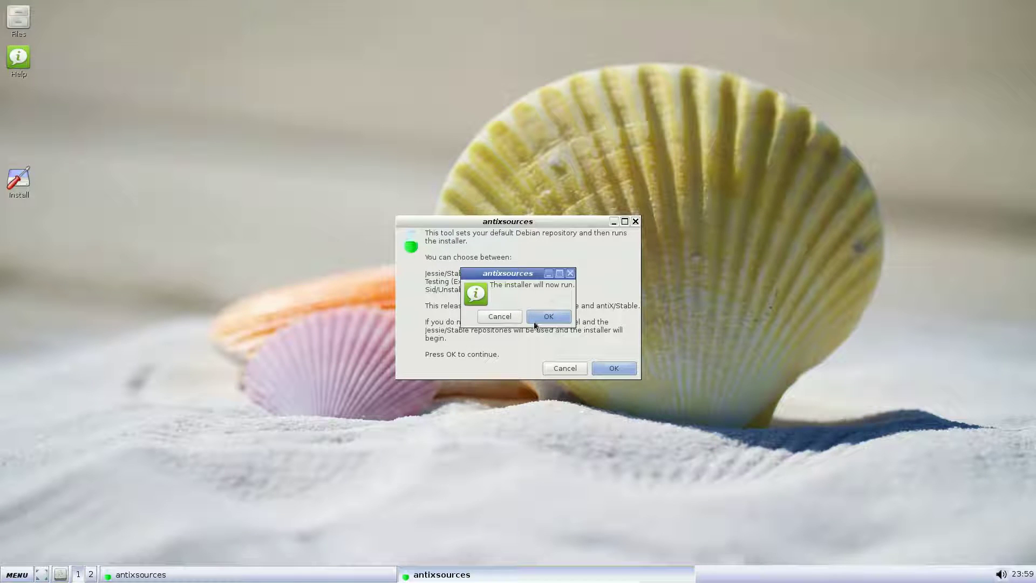
pyautogui.click(547, 317)
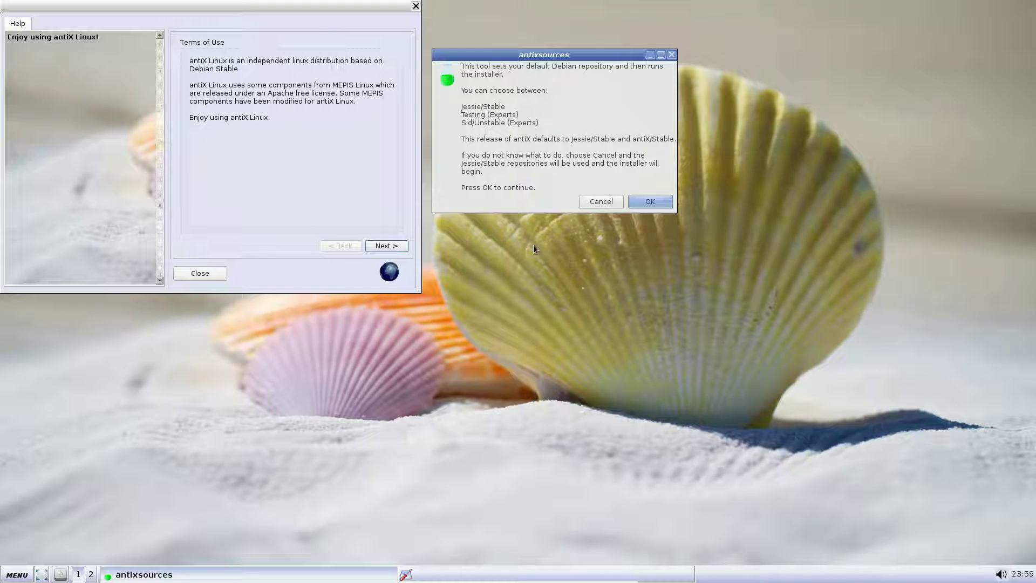
pyautogui.click(665, 205)
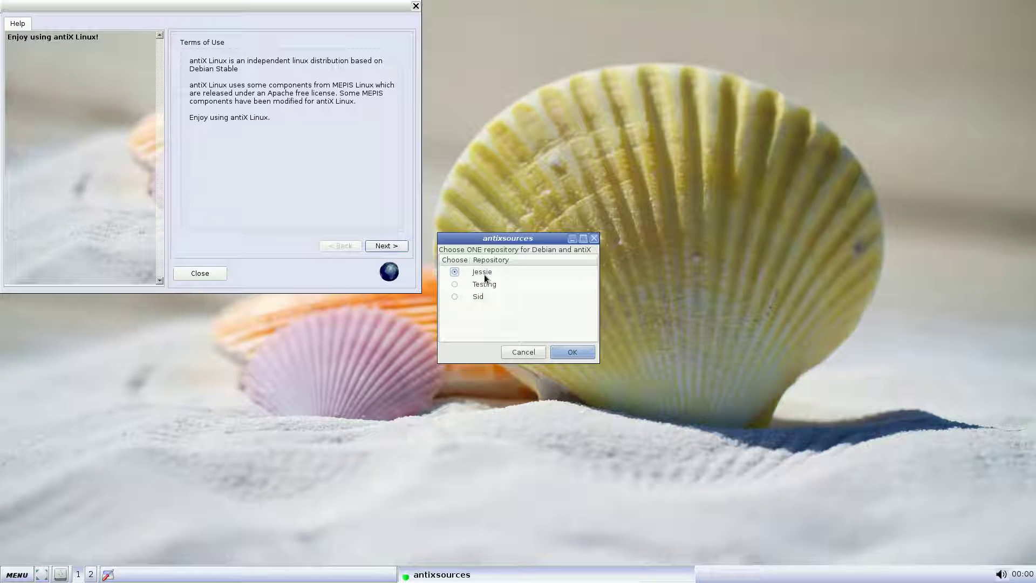
pyautogui.click(574, 350)
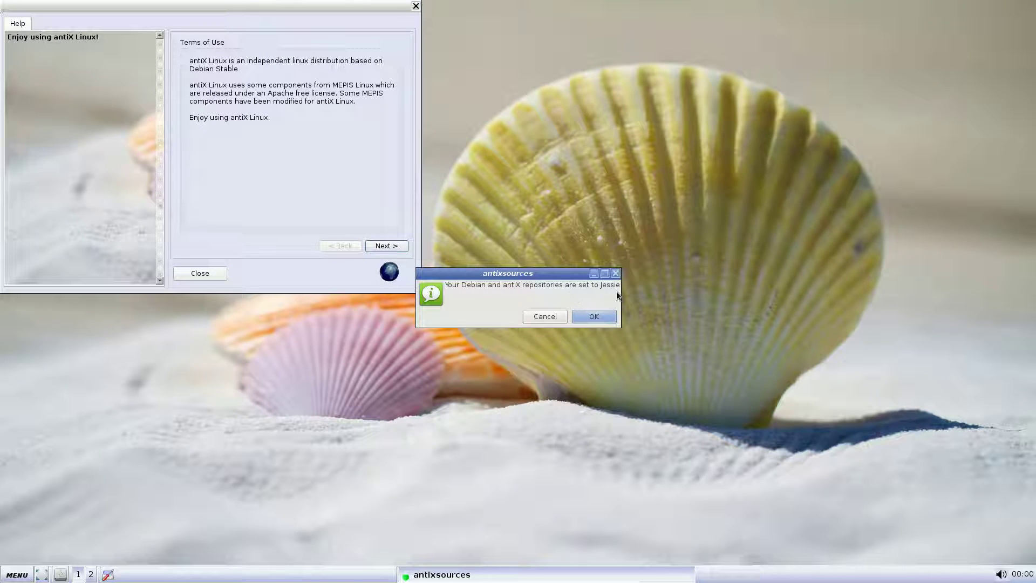
pyautogui.click(603, 315)
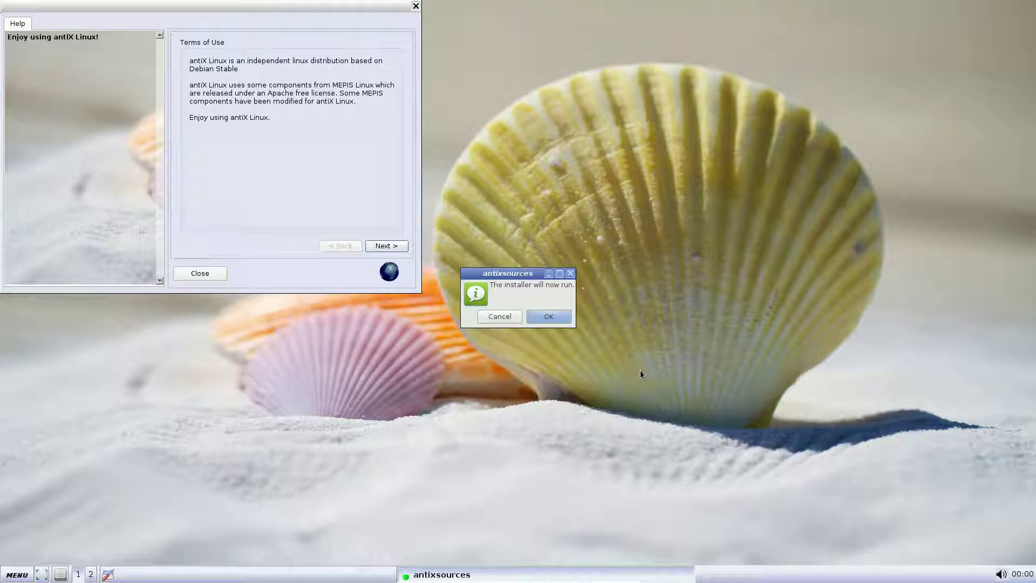
pyautogui.click(560, 322)
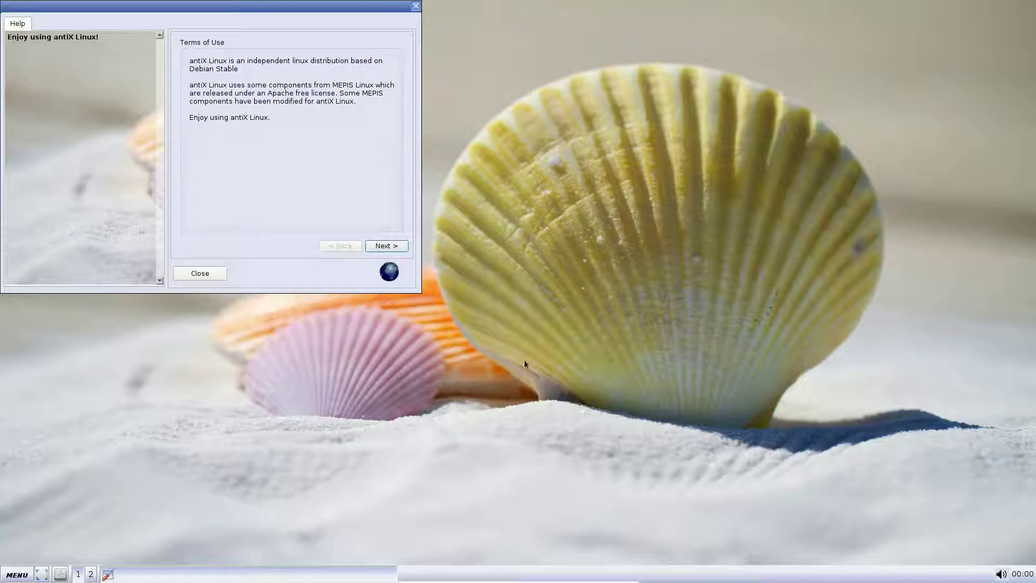
pyautogui.moveTo(339, 8); pyautogui.dragTo(449, 35)
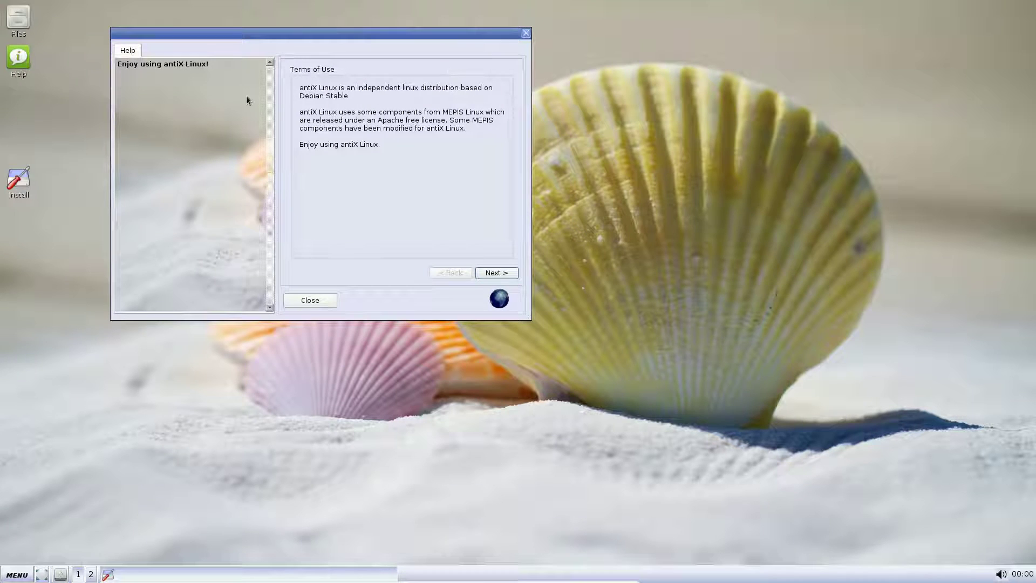
# Accept the Terms of Use and choose auto-install using the entire sda disk.
pyautogui.click(511, 274)
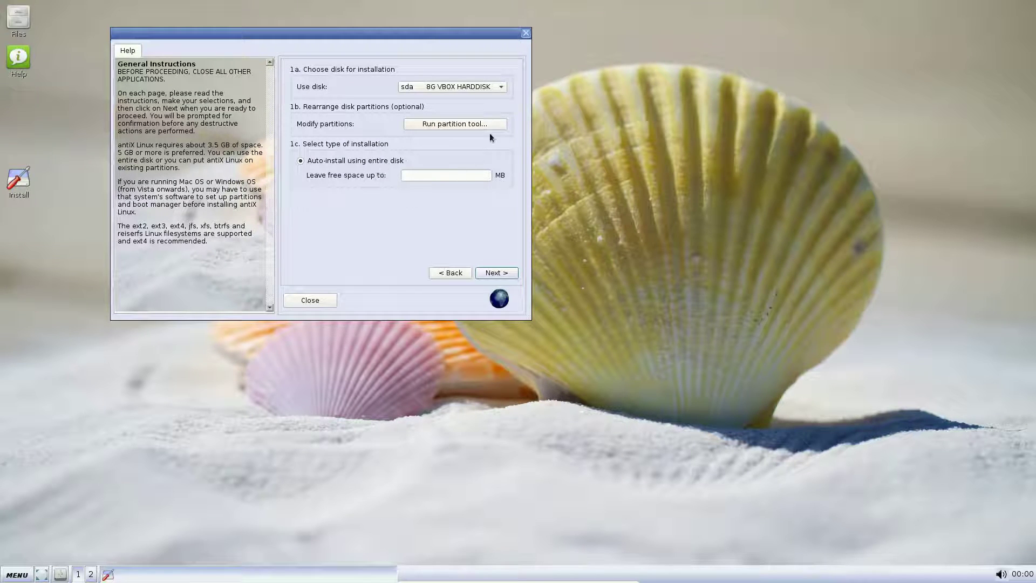
pyautogui.click(491, 272)
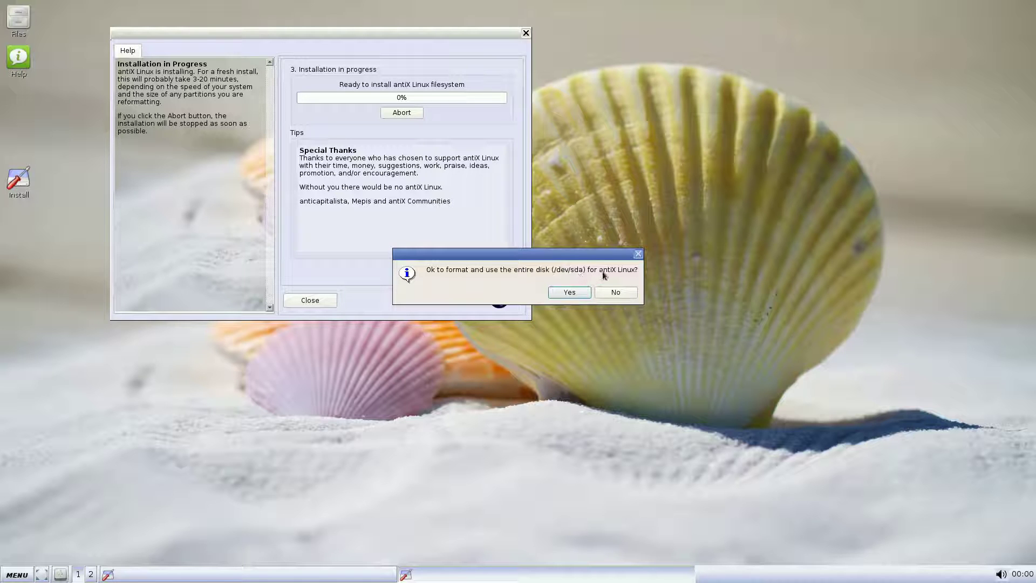
# Confirm formatting /dev/sda, let the system files copy, and choose GRUB on the sda MBR.
pyautogui.click(583, 292)
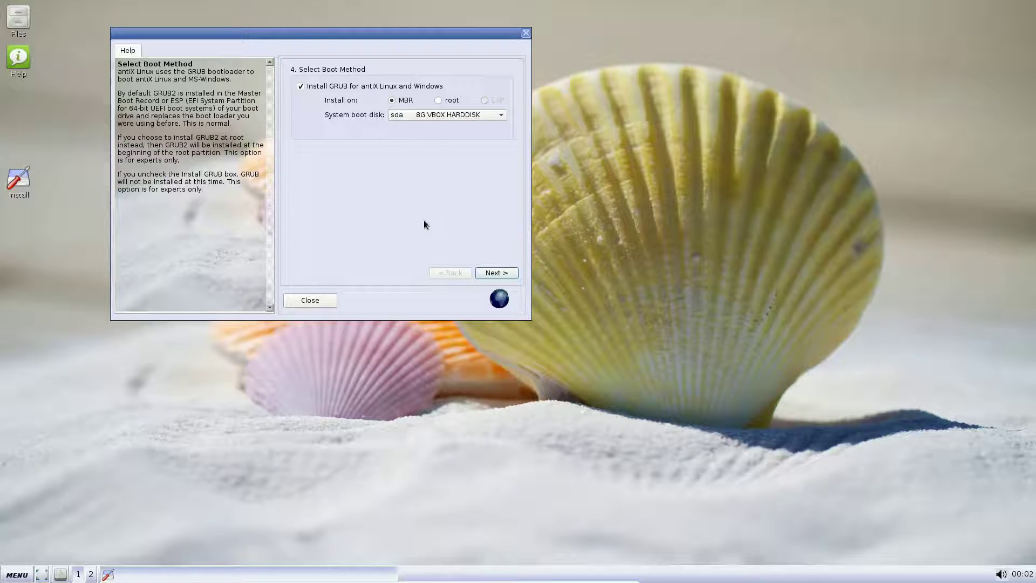
pyautogui.click(509, 273)
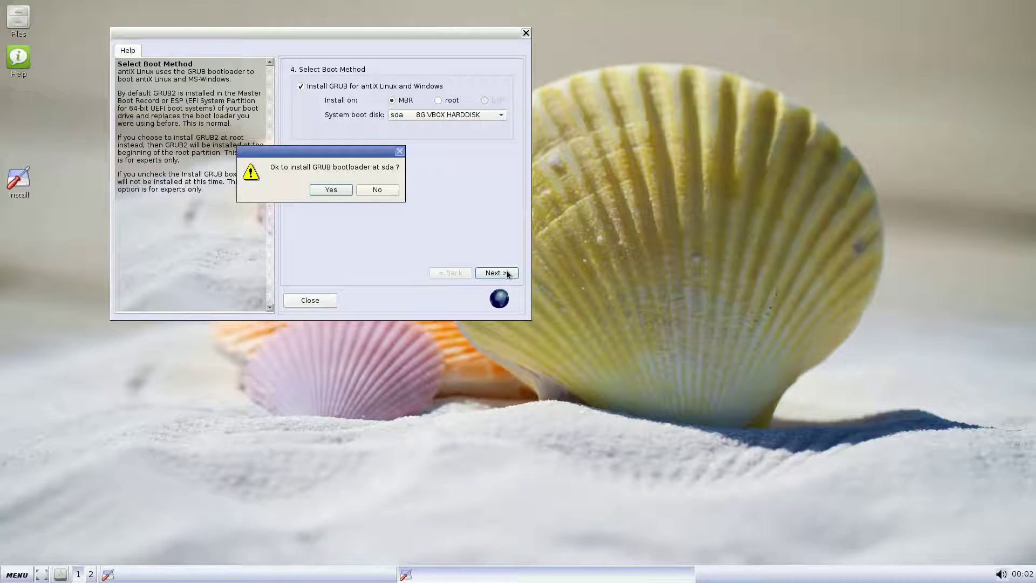
# Install GRUB on sda and keep computer name antix1 with domain example.dom.
pyautogui.click(330, 190)
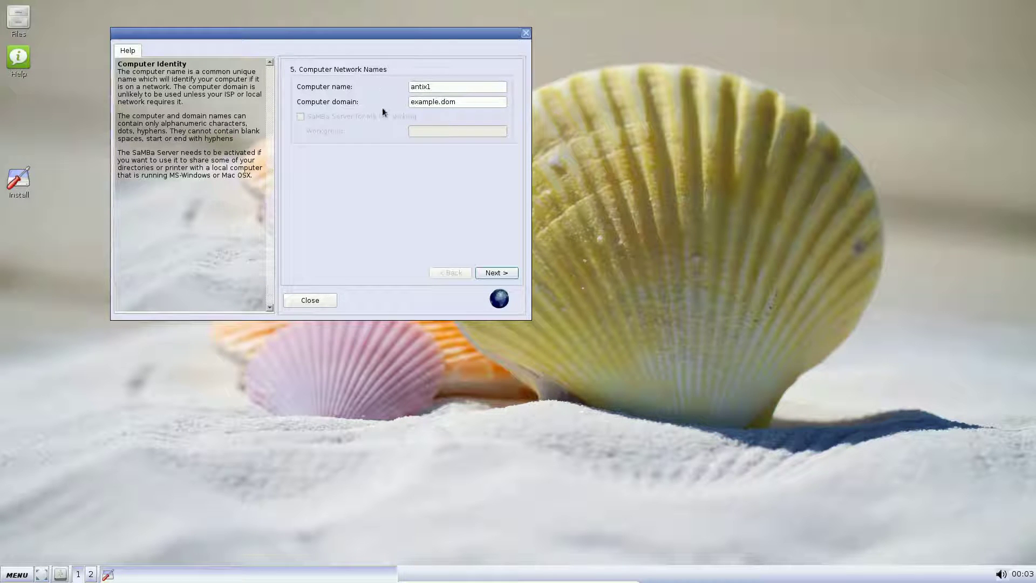
pyautogui.click(495, 271)
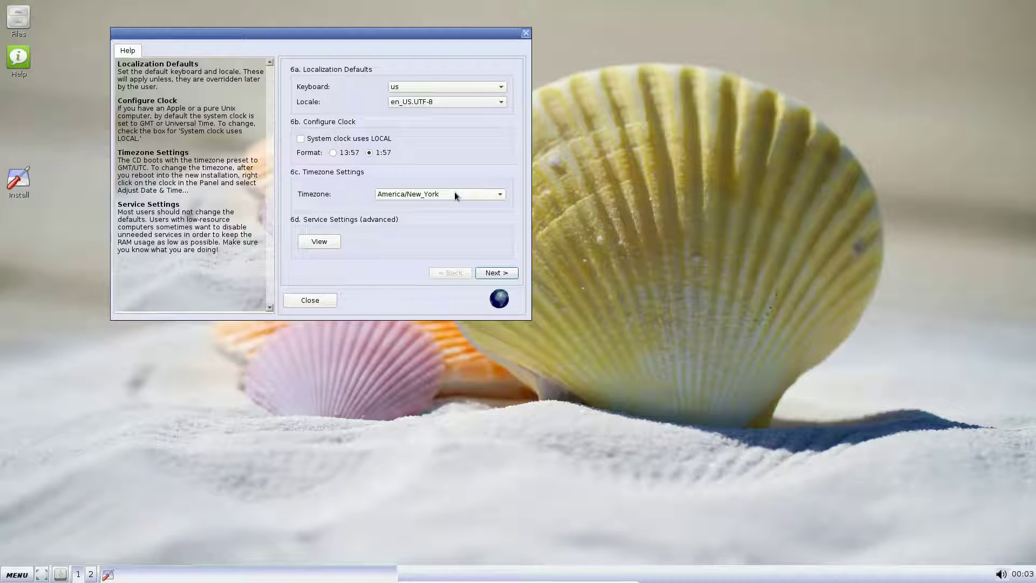
# Keep all common services enabled and accept us keyboard, en_US.UTF-8 and America/New_York defaults.
pyautogui.click(334, 242)
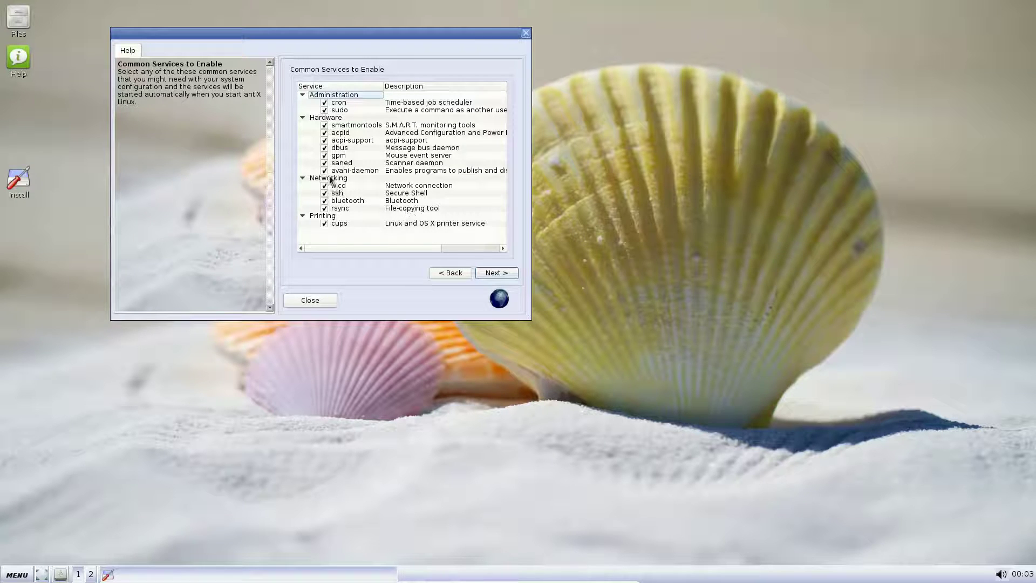
pyautogui.click(494, 272)
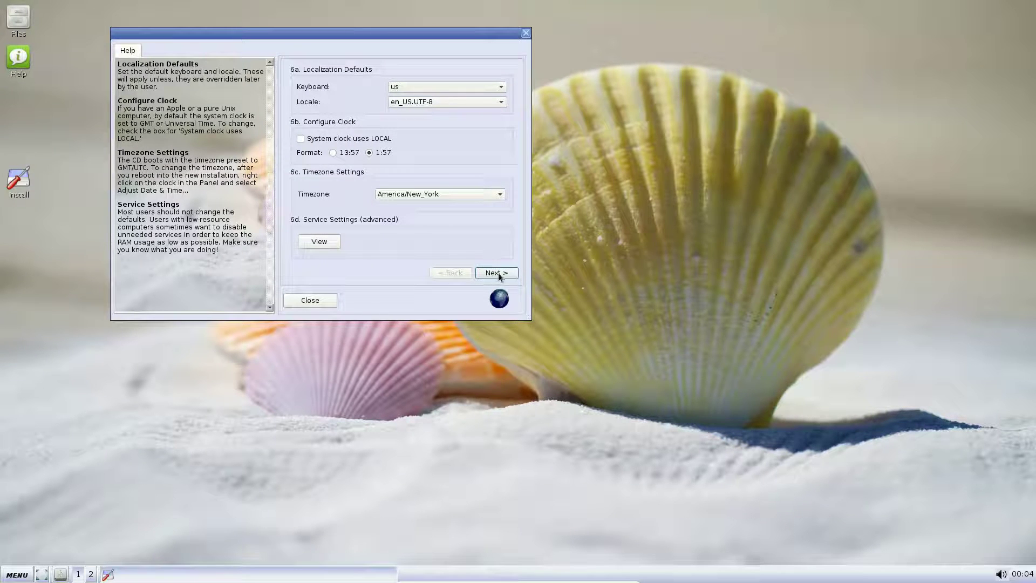
pyautogui.click(494, 272)
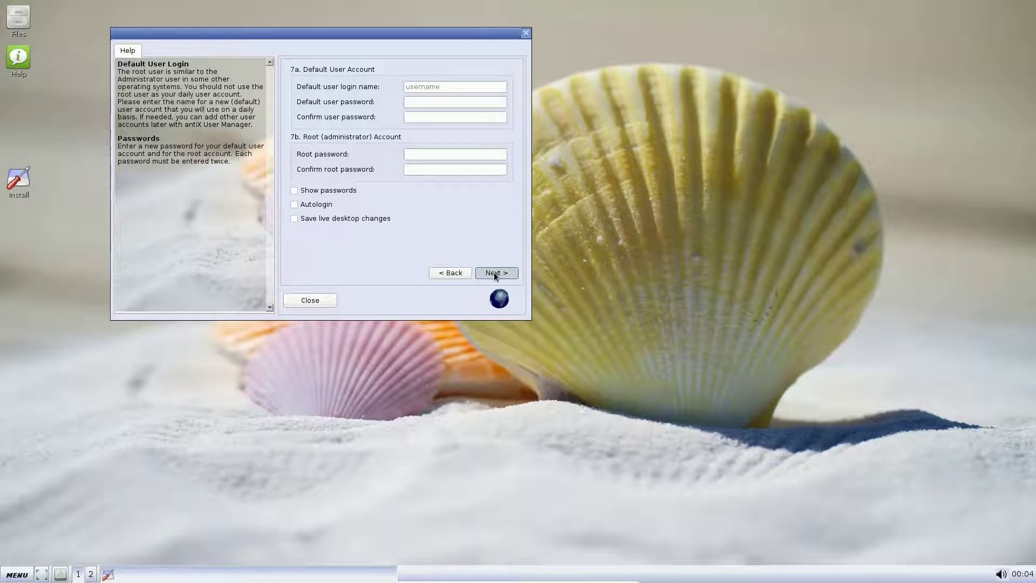
# Enter the default user's login name, then type and confirm the user password.
pyautogui.click(434, 87)
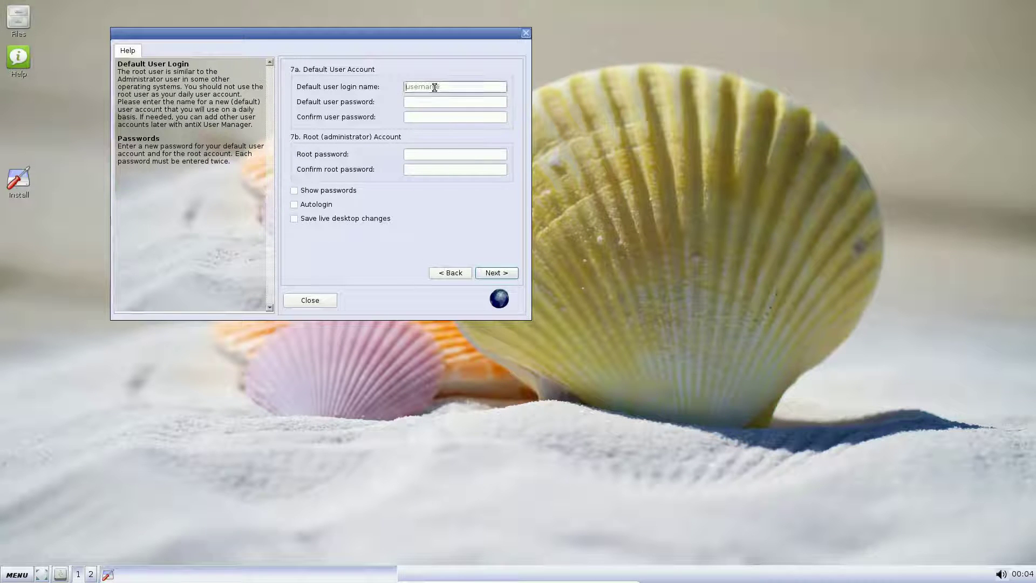
pyautogui.write('pcuser')
pyautogui.press('Tab')
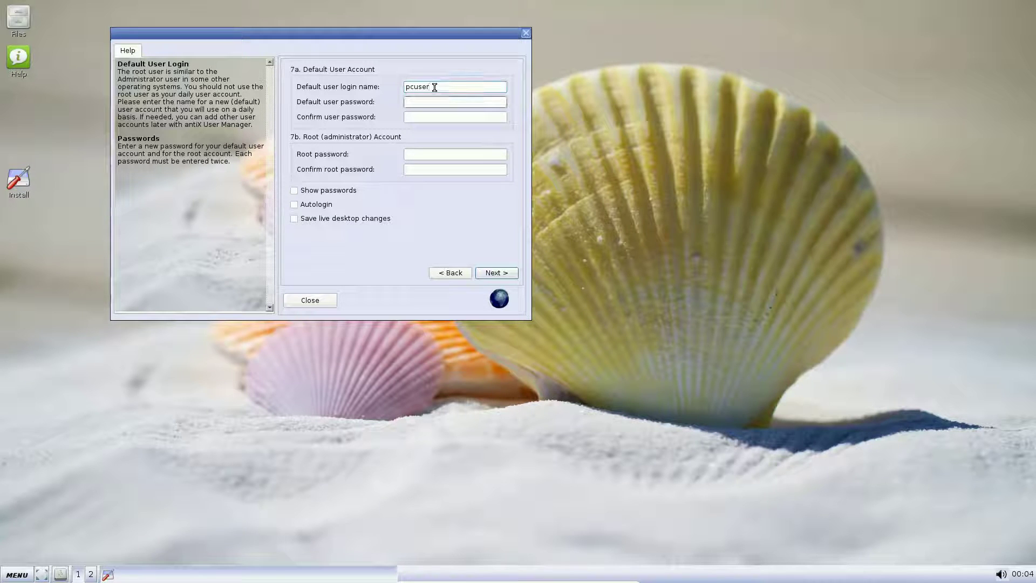
pyautogui.write('demo')
pyautogui.press('BackSpace')
pyautogui.press('BackSpace')
pyautogui.press('BackSpace')
pyautogui.press('BackSpace')
pyautogui.write('demo1')
pyautogui.press('Tab')
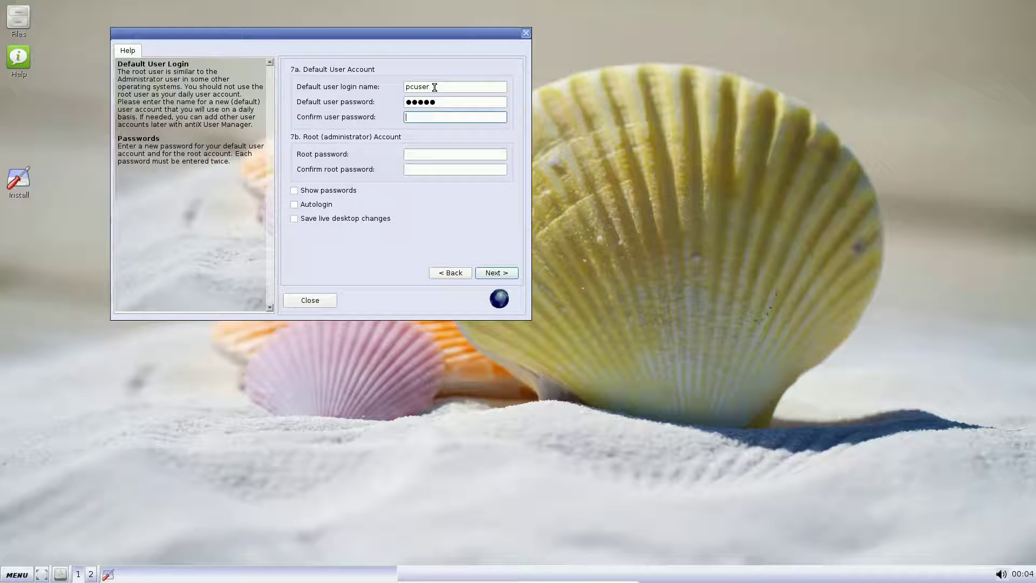
pyautogui.write('demo1')
# Type and confirm the matching root password, then continue to the Congratulations page.
pyautogui.click(419, 154)
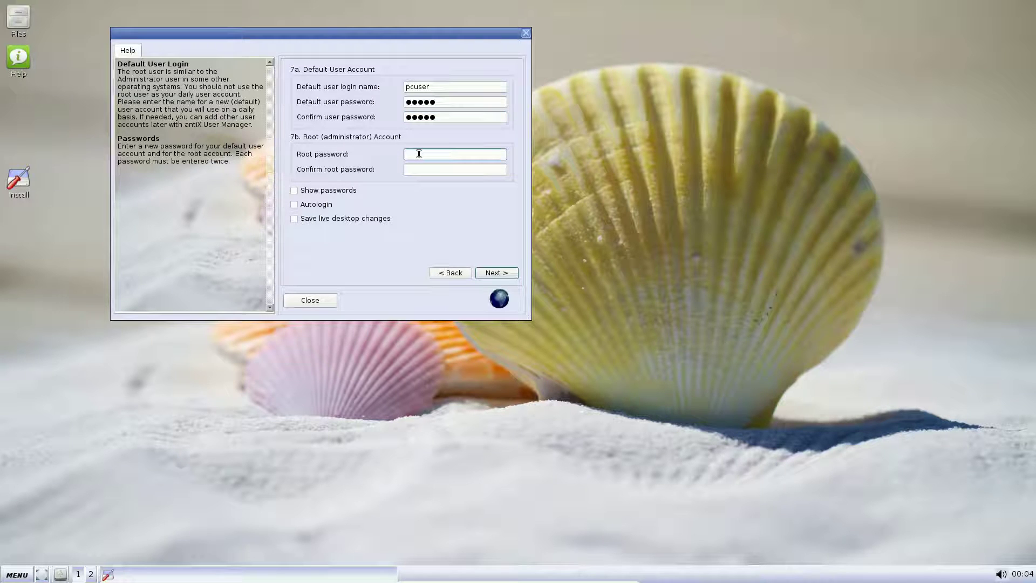
pyautogui.write('demo1')
pyautogui.press('Tab')
pyautogui.write('demo1')
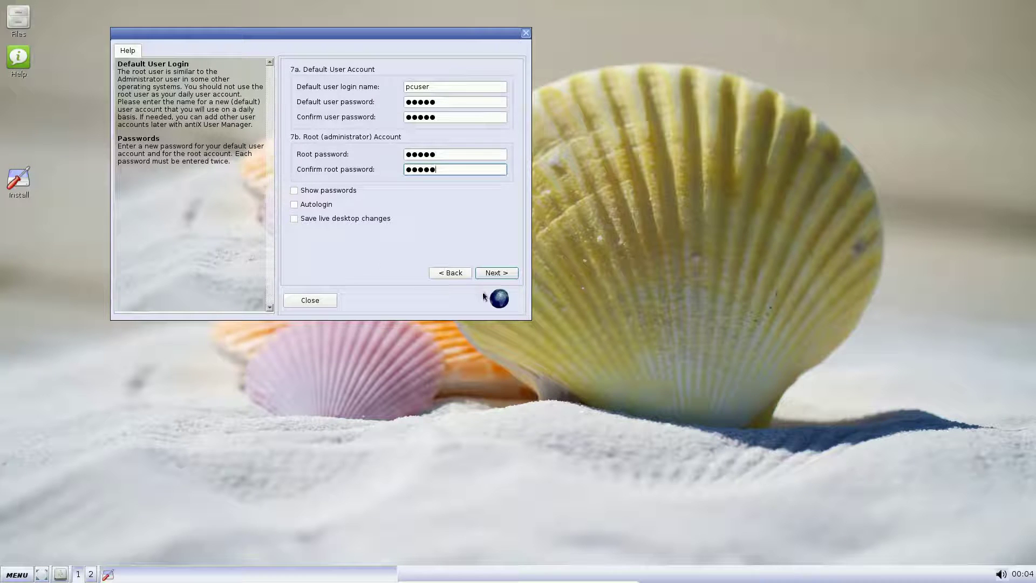
pyautogui.click(509, 276)
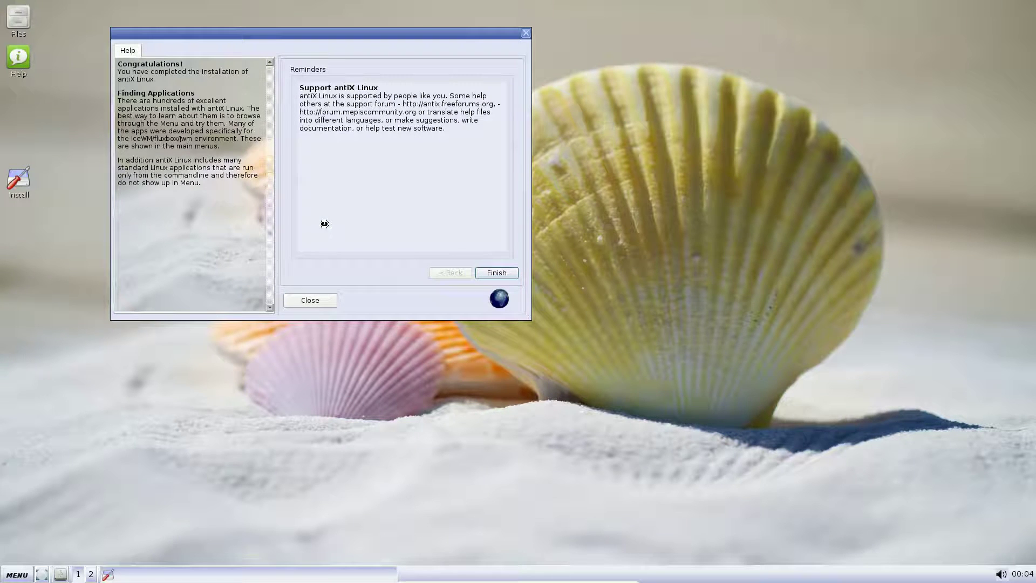
# Finish the installation and reboot into the newly installed antiX system.
pyautogui.click(493, 272)
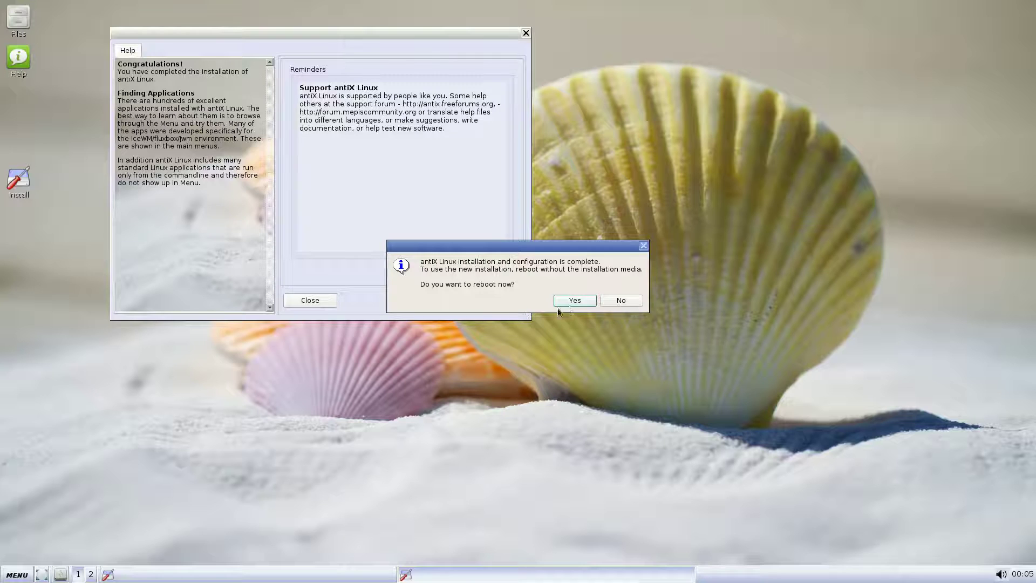
pyautogui.click(589, 303)
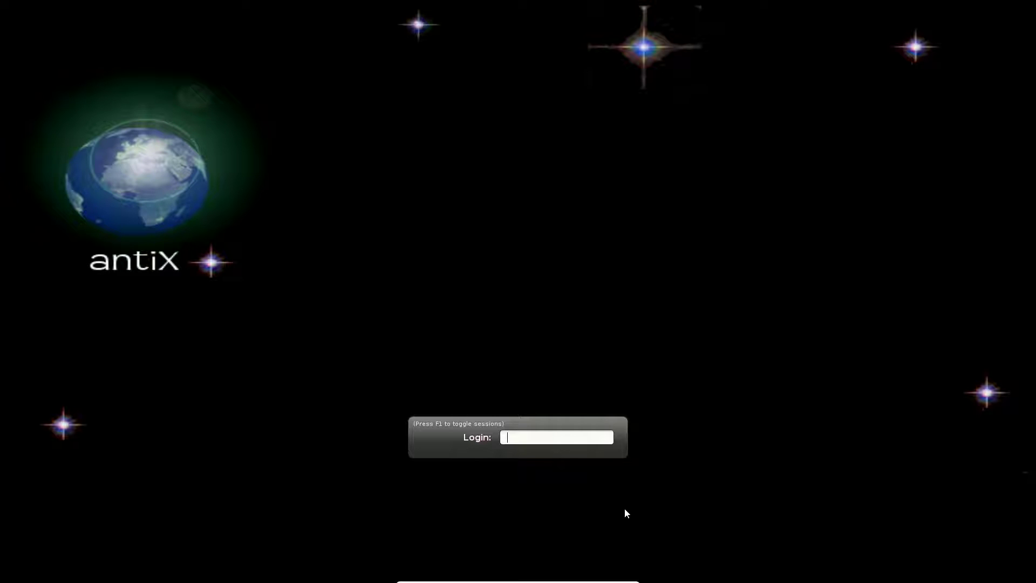
# Log in to the freshly installed antiX system with the user account name and password.
pyautogui.write('pcuser')
pyautogui.press('Return')
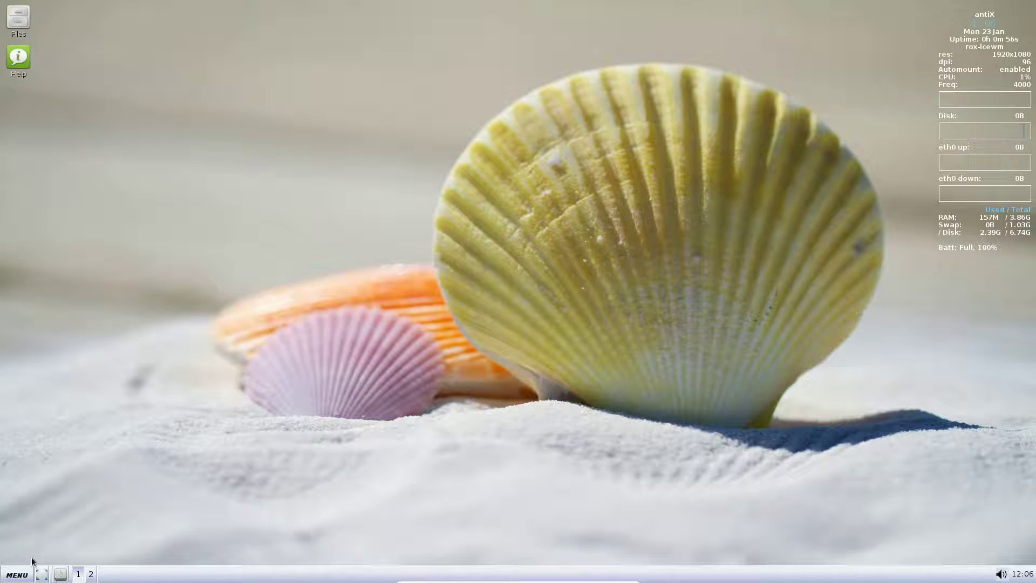
pyautogui.click(42, 575)
pyautogui.click(18, 18)
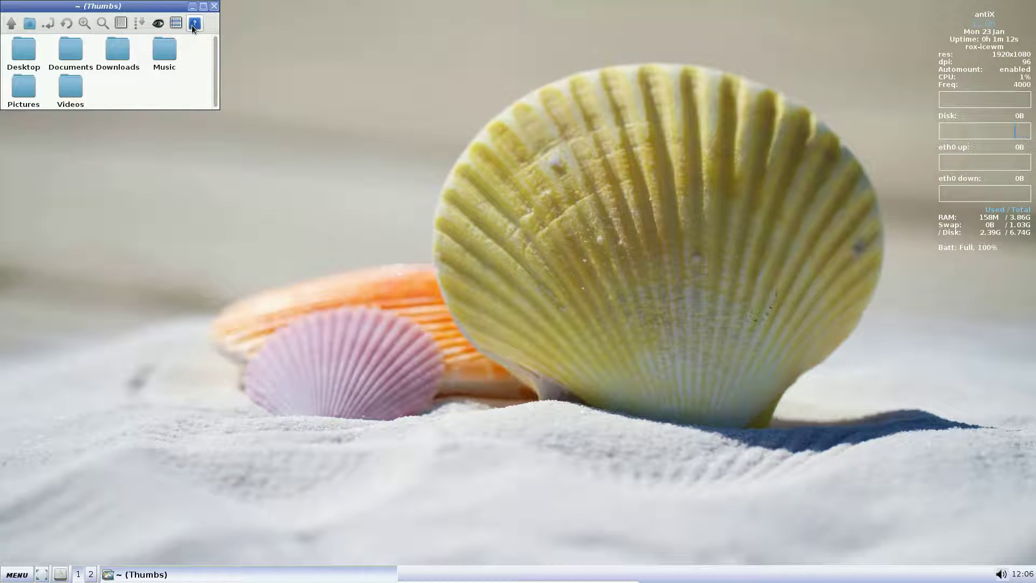
pyautogui.click(214, 6)
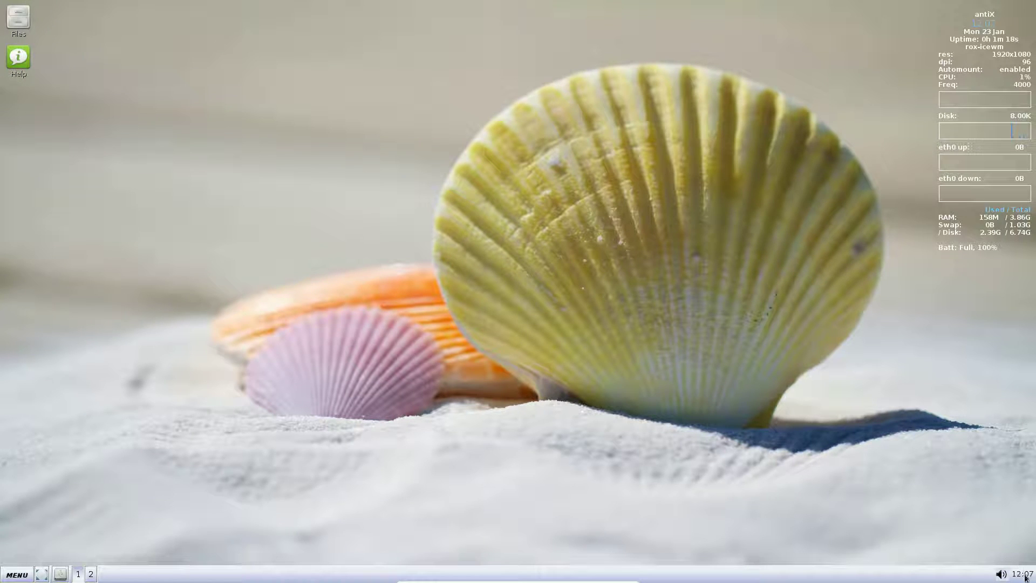
pyautogui.moveTo(1025, 577)
pyautogui.click(1001, 573)
# Close the volume control and view the taskbar's window arrangement options twice.
pyautogui.click(920, 514)
pyautogui.rightClick(949, 577)
pyautogui.click(588, 475)
pyautogui.rightClick(804, 577)
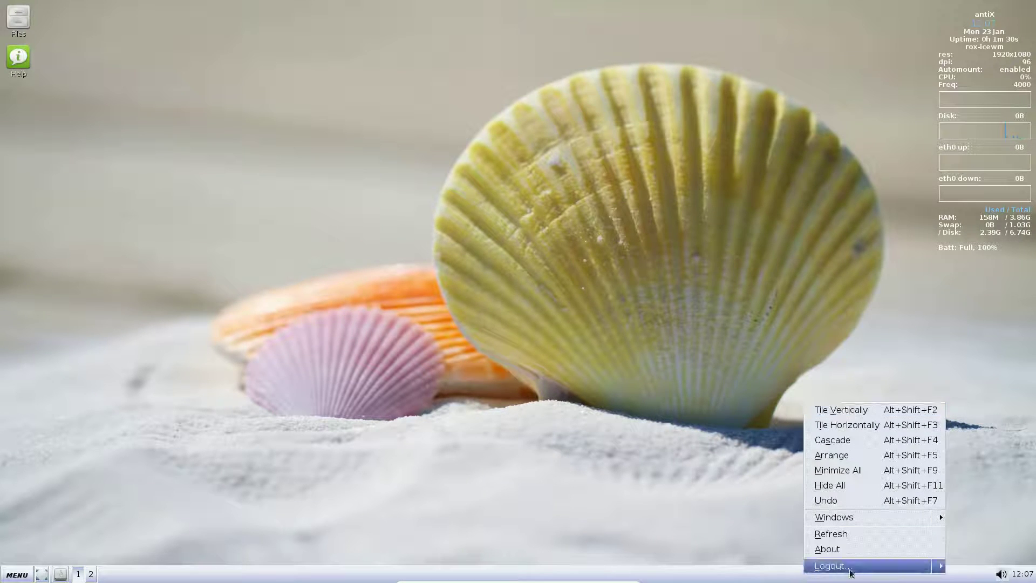
pyautogui.click(522, 341)
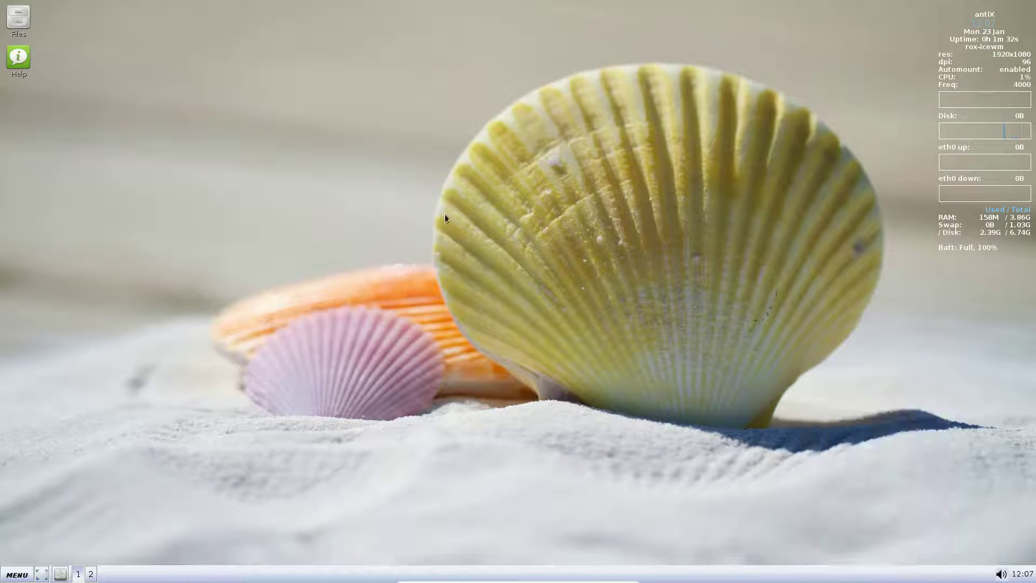
# Browse the desktop application list and taskbar window list, dismissing each without launching anything.
pyautogui.rightClick(445, 213)
pyautogui.moveTo(485, 301)
pyautogui.click(665, 414)
pyautogui.rightClick(834, 575)
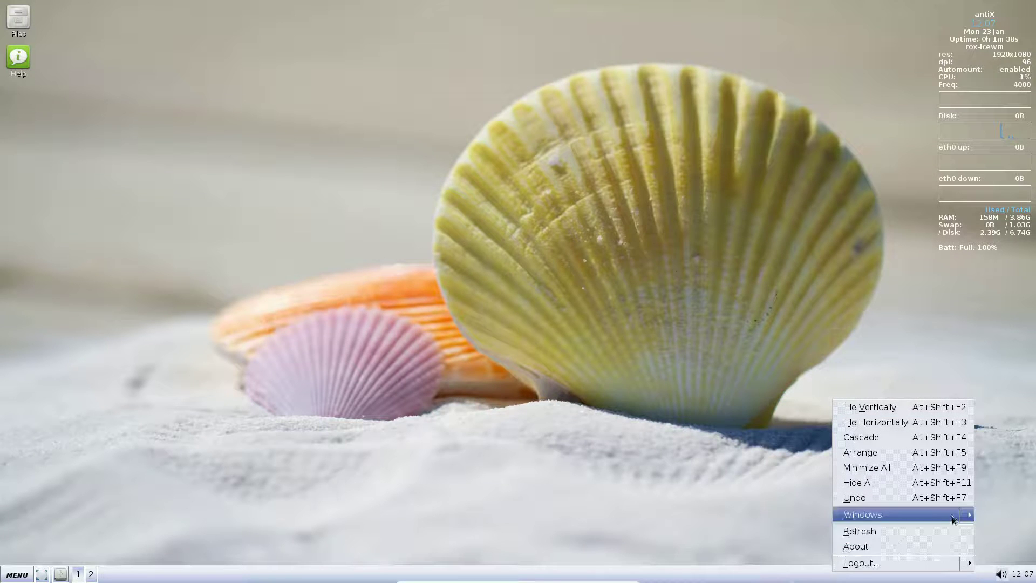
pyautogui.click(969, 515)
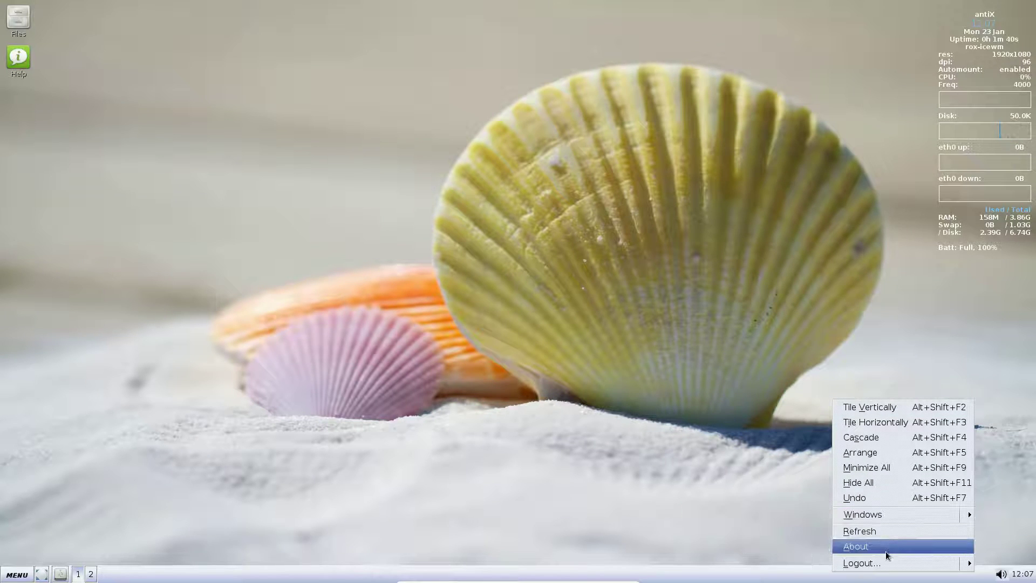
pyautogui.click(432, 129)
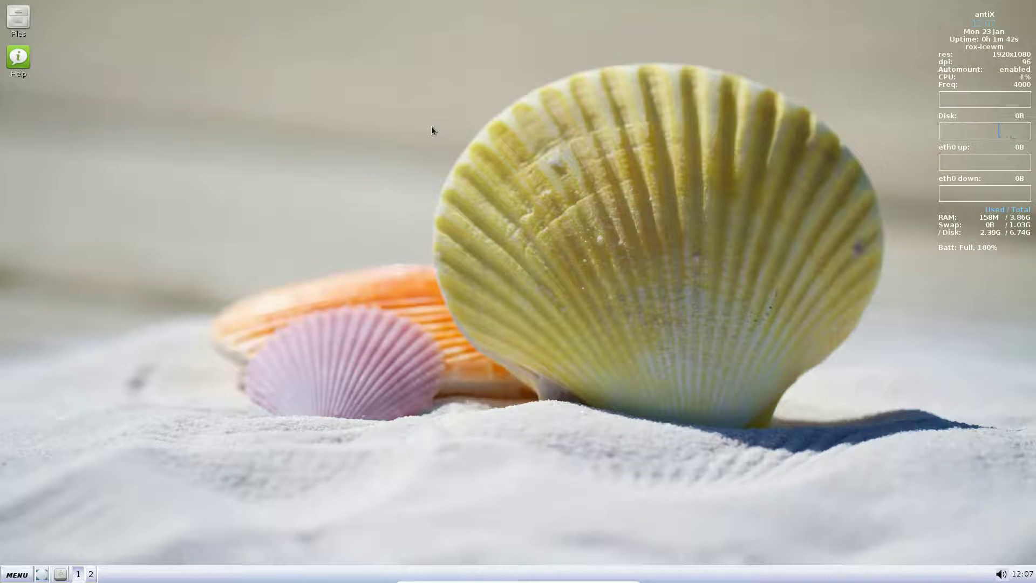
pyautogui.rightClick(431, 128)
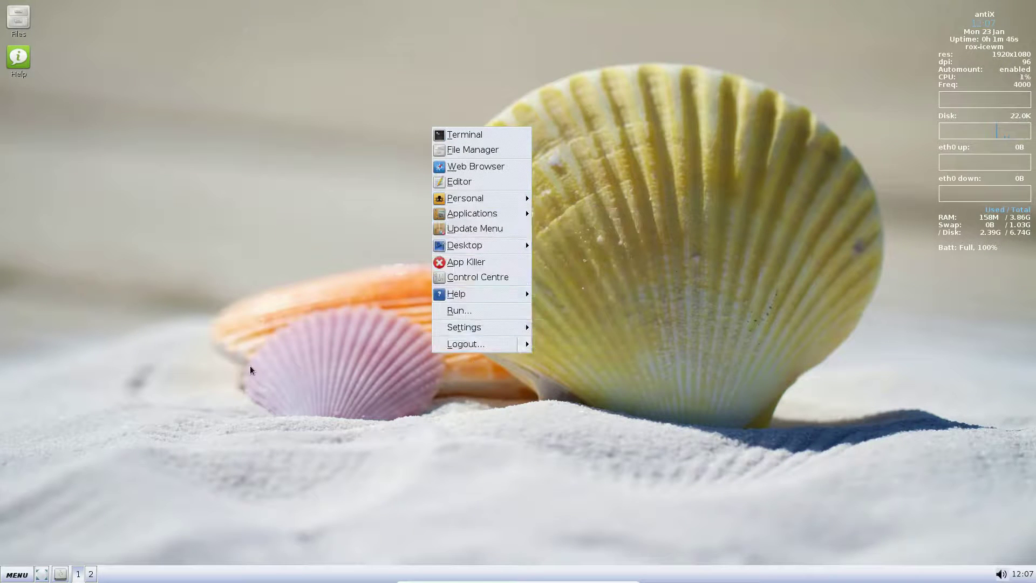
pyautogui.click(255, 471)
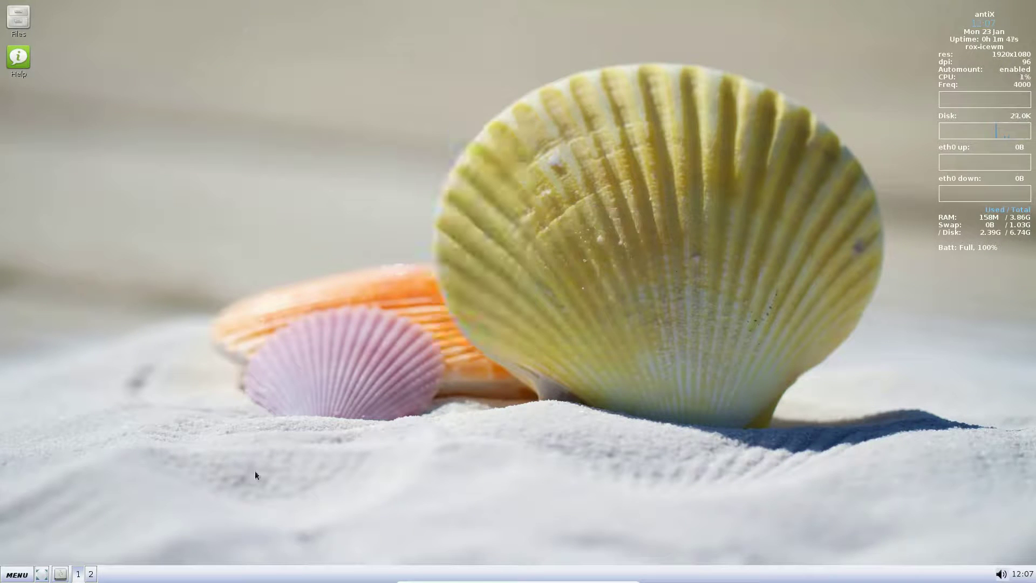
# Show the main menu's Personal section with the Personal Menu Help Video.
pyautogui.click(9, 572)
pyautogui.moveTo(91, 540)
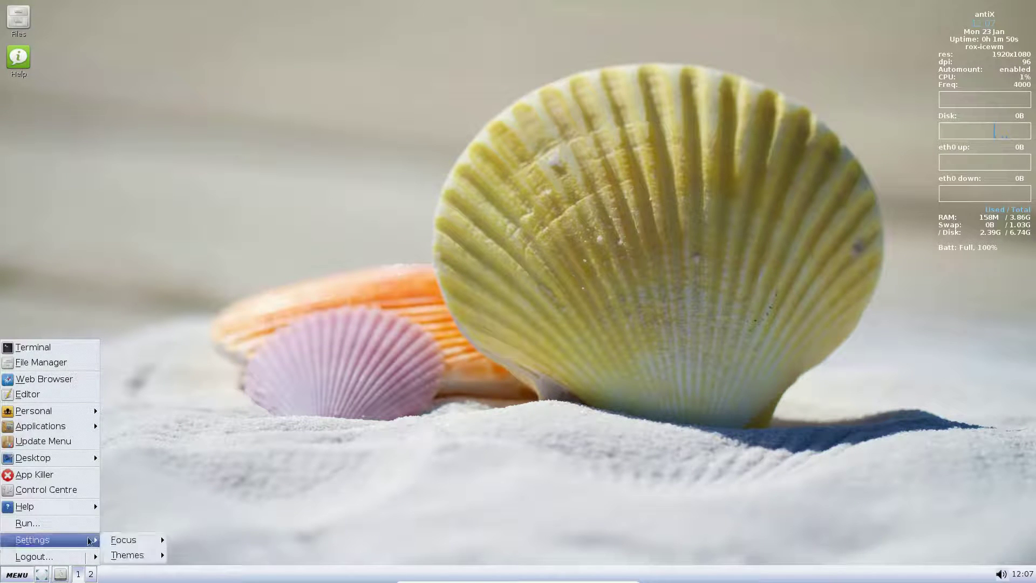
pyautogui.moveTo(64, 410)
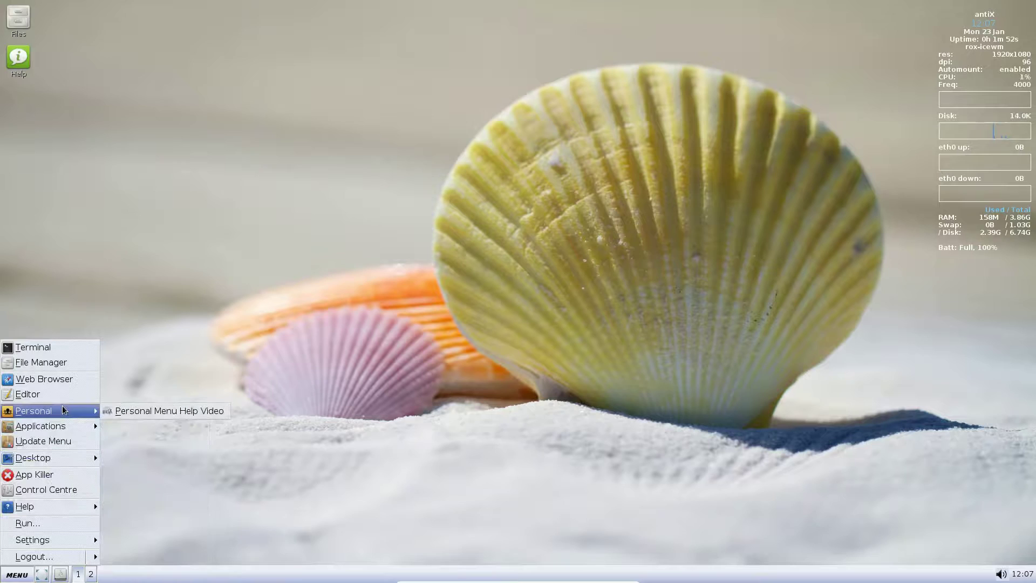
# Stream the Personal Menu Help Video at best resolution in mpv, then close the player.
pyautogui.click(135, 415)
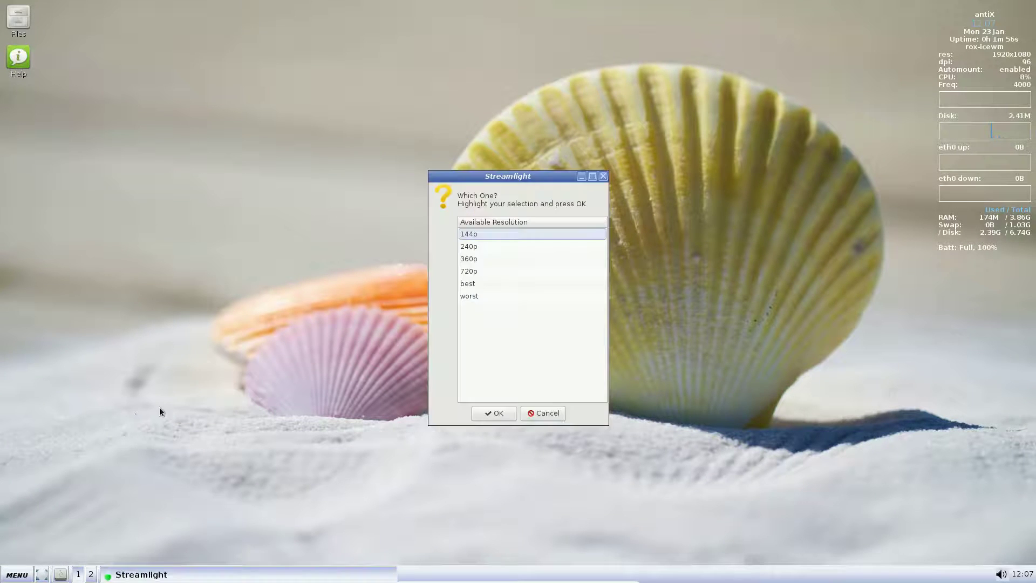
pyautogui.click(474, 289)
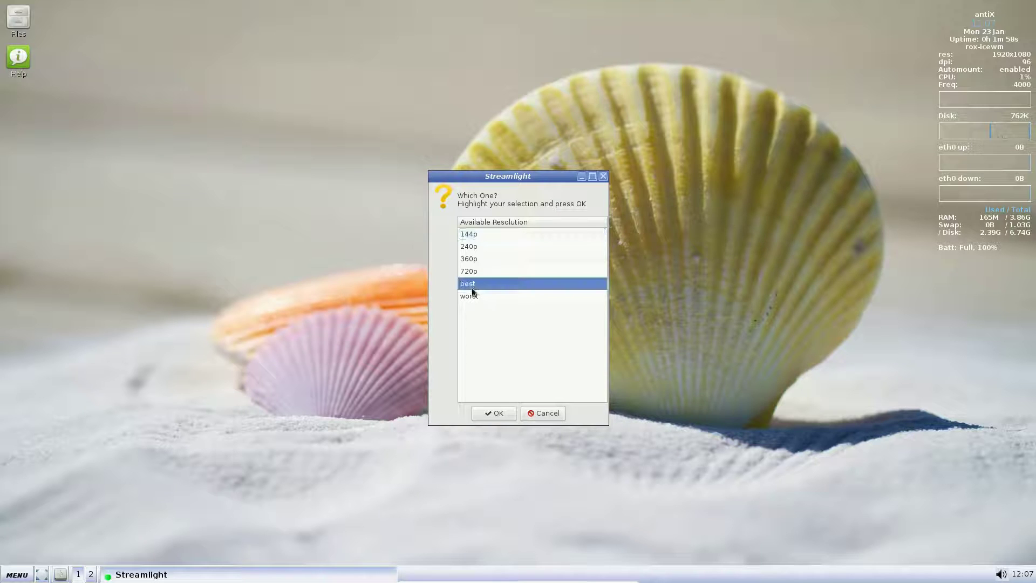
pyautogui.click(496, 409)
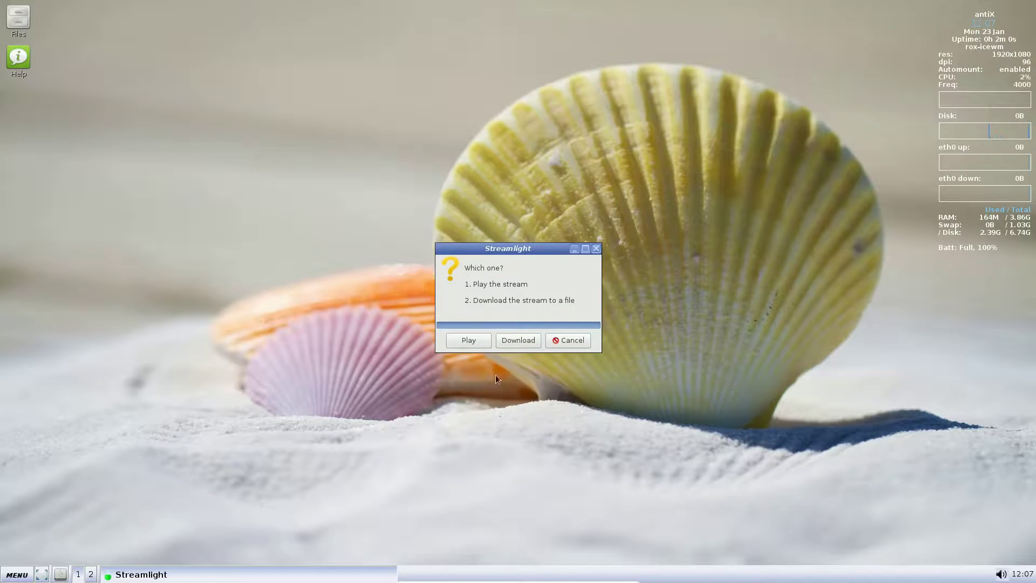
pyautogui.click(482, 341)
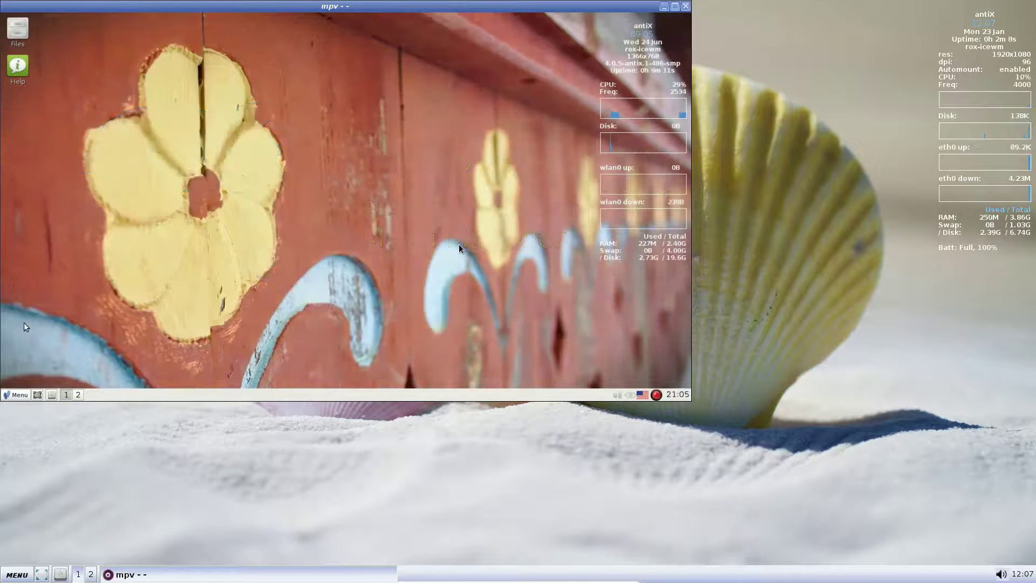
pyautogui.moveTo(24, 322)
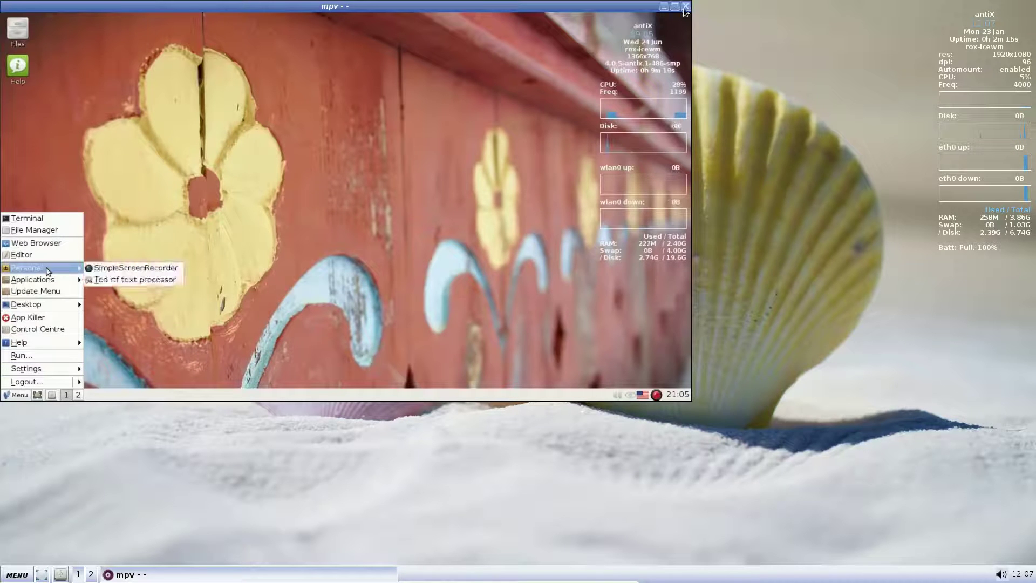
pyautogui.click(685, 5)
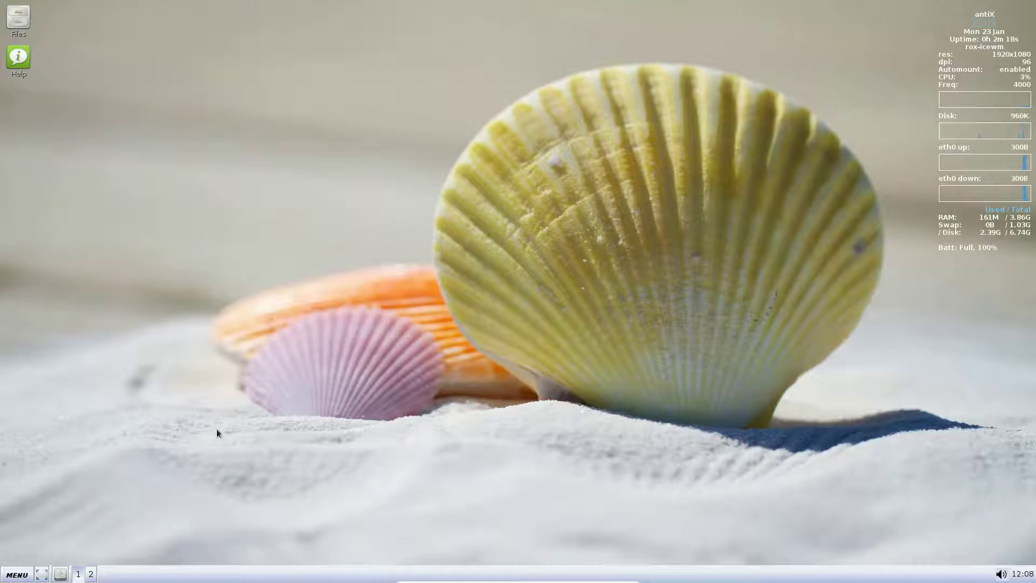
# Launch a ROXTerm terminal, glance at its Help menu, then close the terminal.
pyautogui.click(18, 574)
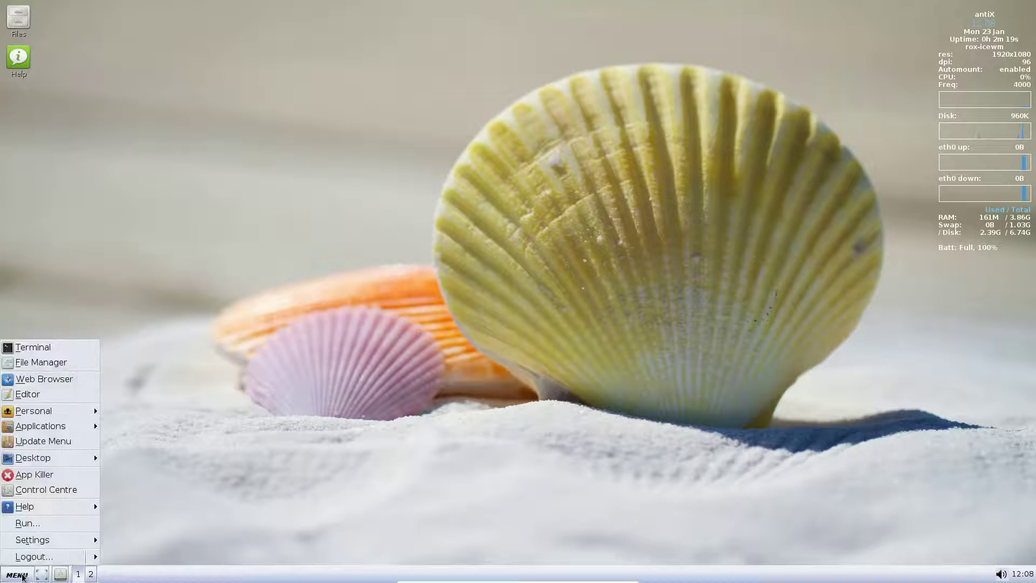
pyautogui.click(56, 349)
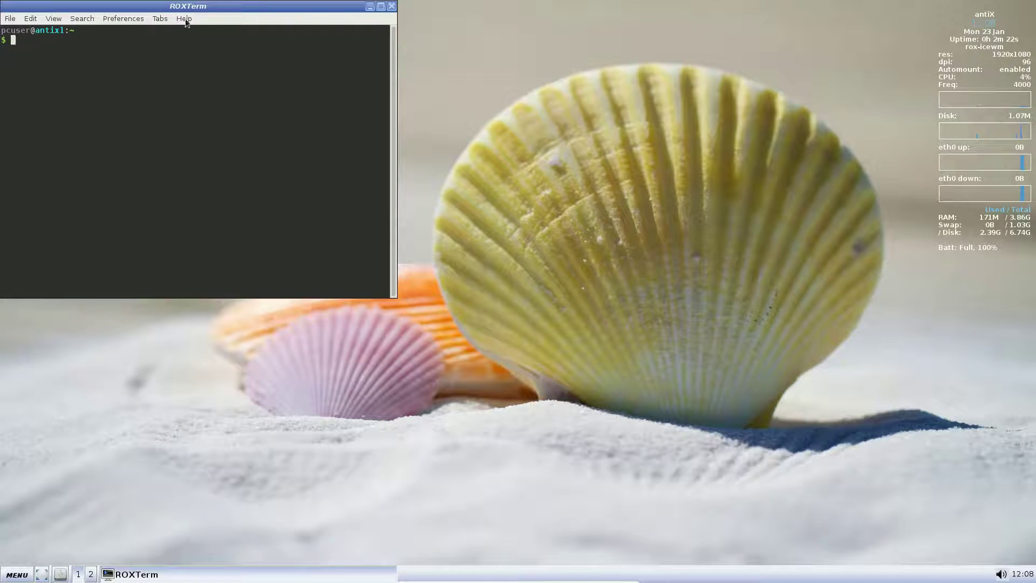
pyautogui.click(185, 20)
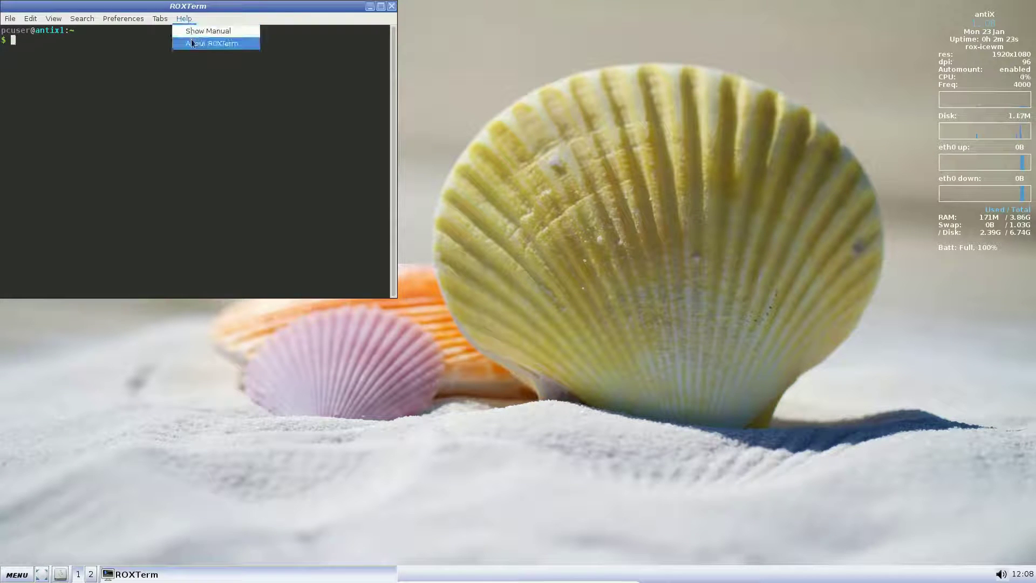
pyautogui.click(394, 8)
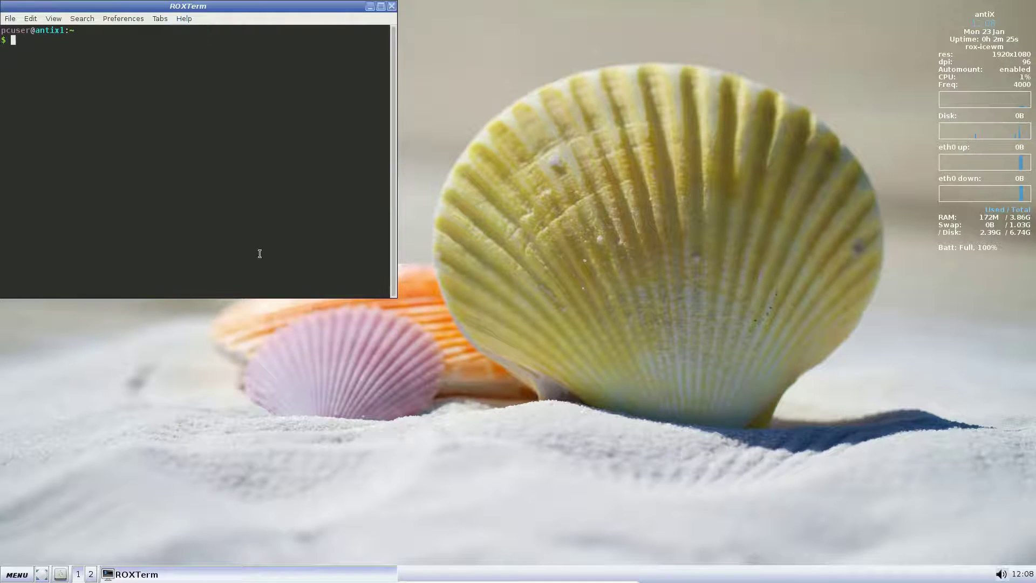
pyautogui.click(392, 6)
pyautogui.click(15, 575)
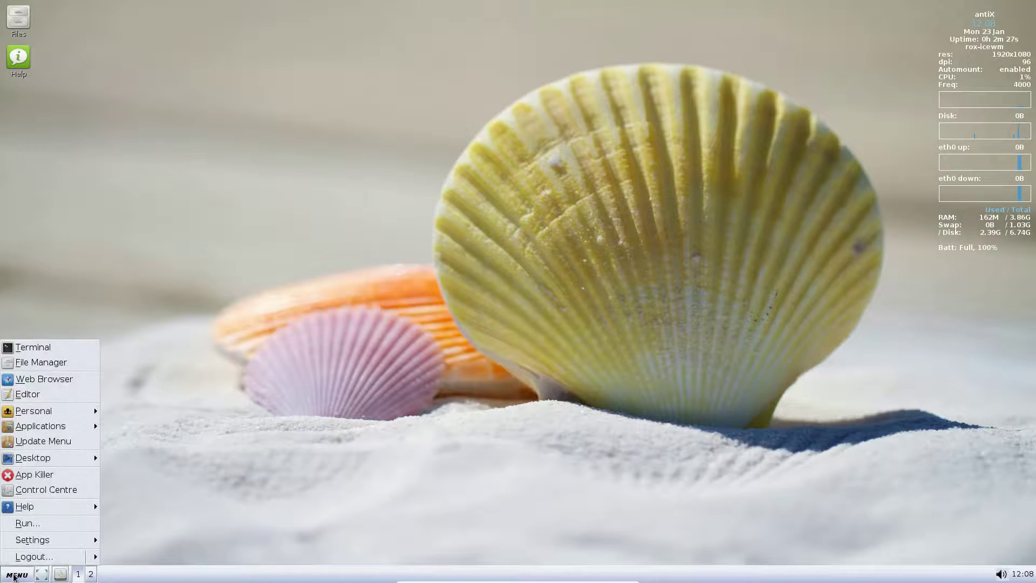
# Launch Firefox, then close it and confirm closing all three tabs.
pyautogui.click(60, 378)
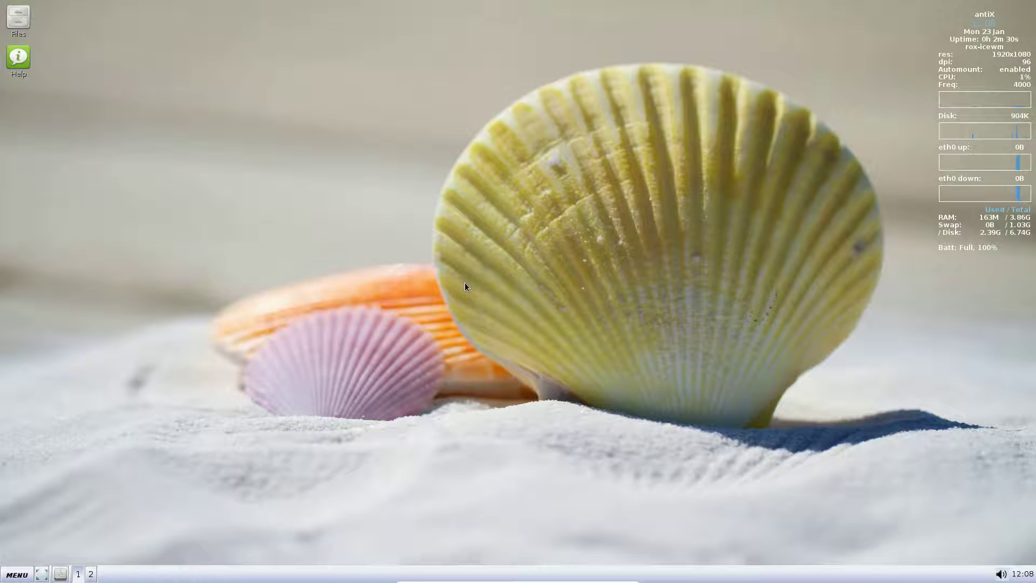
pyautogui.click(17, 575)
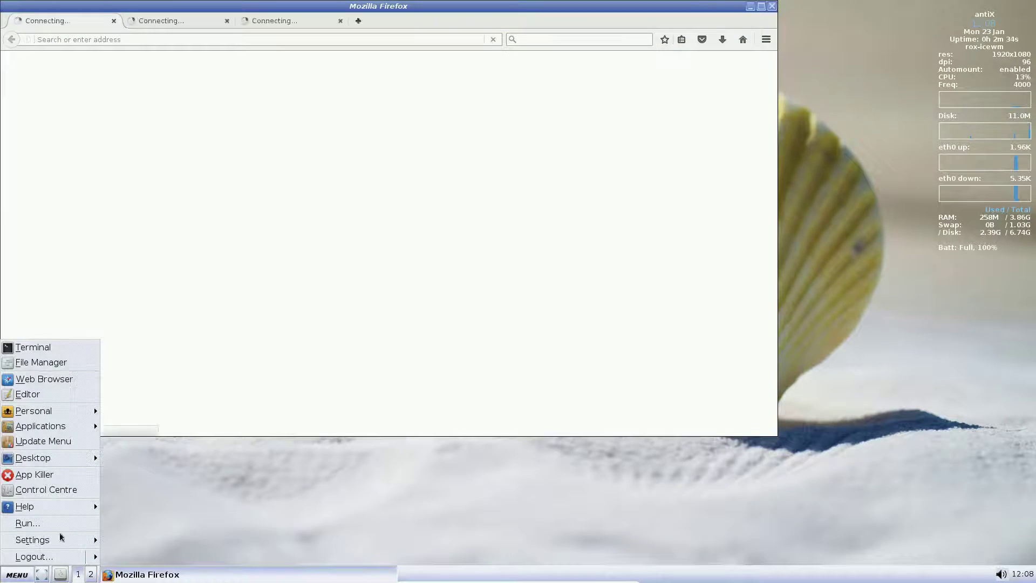
pyautogui.click(327, 137)
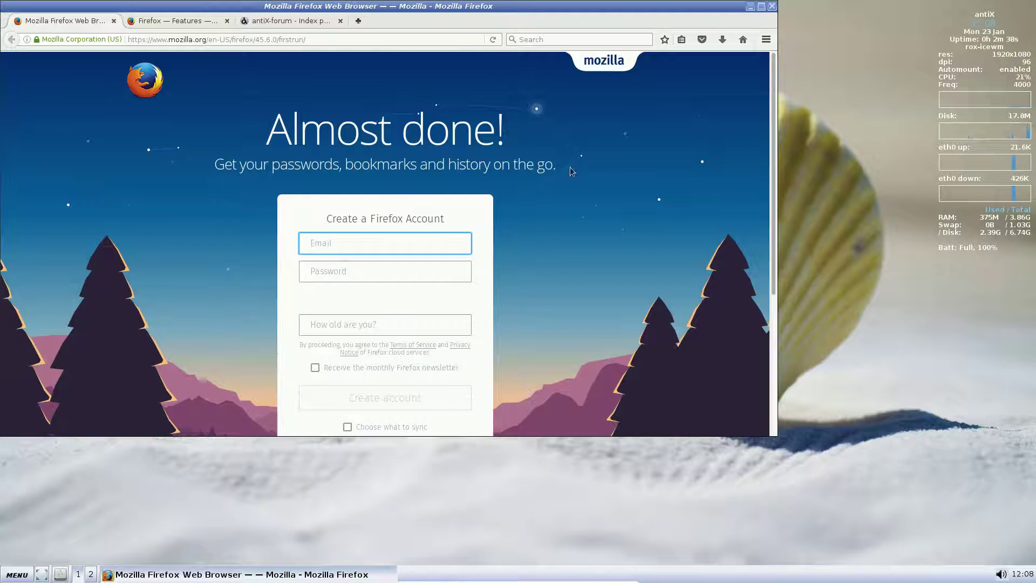
pyautogui.click(772, 6)
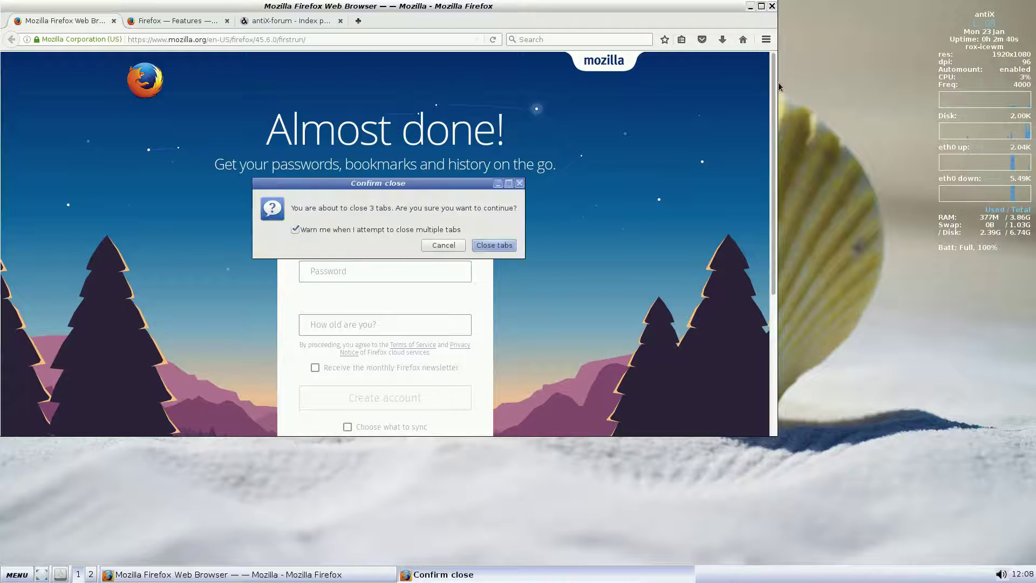
pyautogui.click(494, 245)
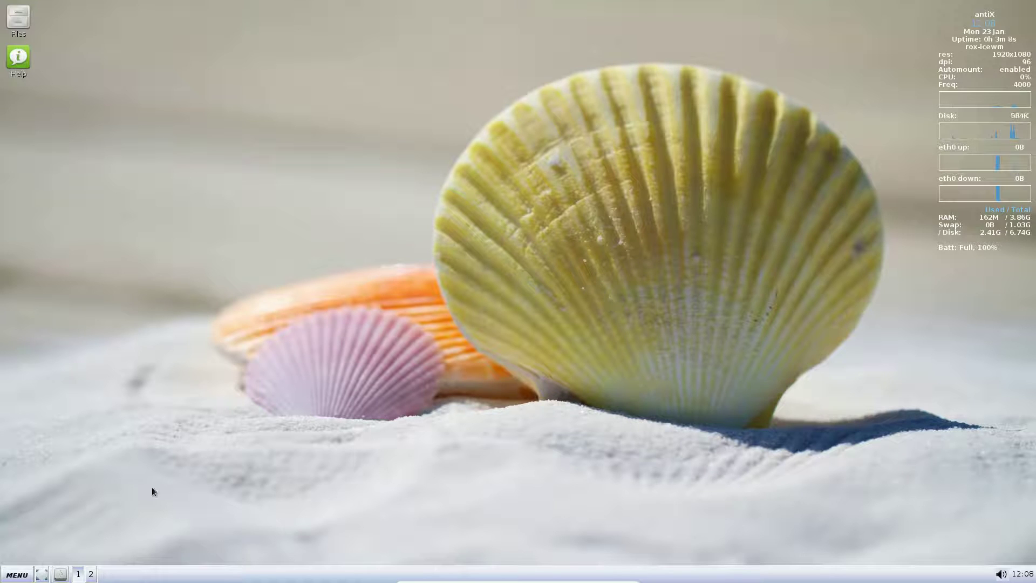
# Launch the Geany editor, view its version 1.24.1 About box, then close Geany.
pyautogui.click(16, 574)
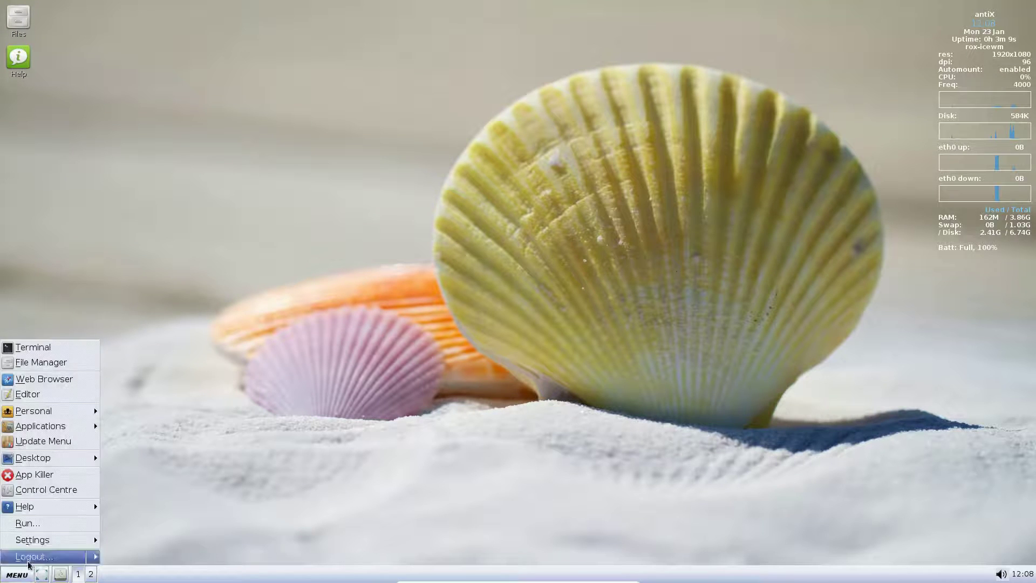
pyautogui.click(61, 394)
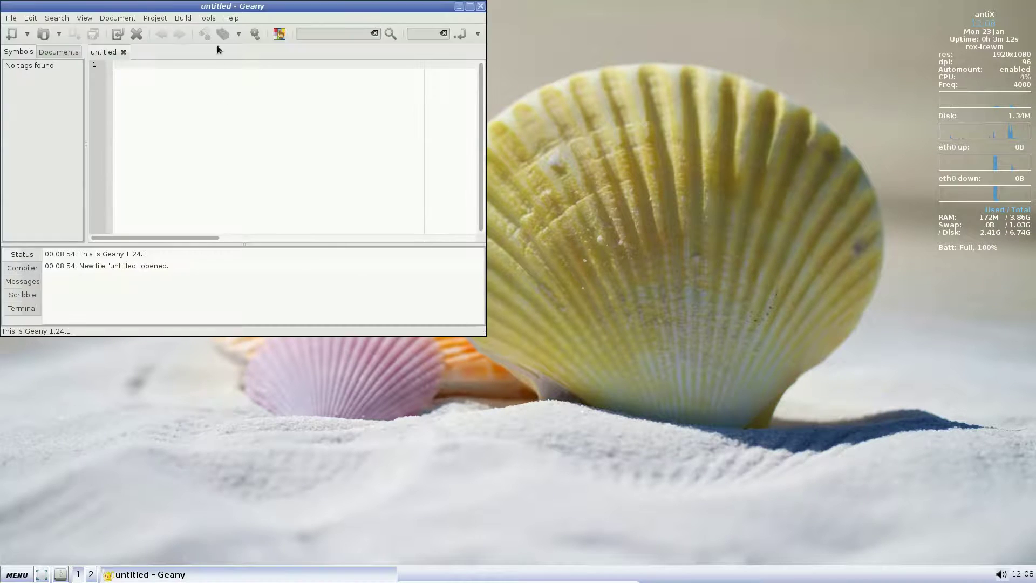
pyautogui.click(235, 20)
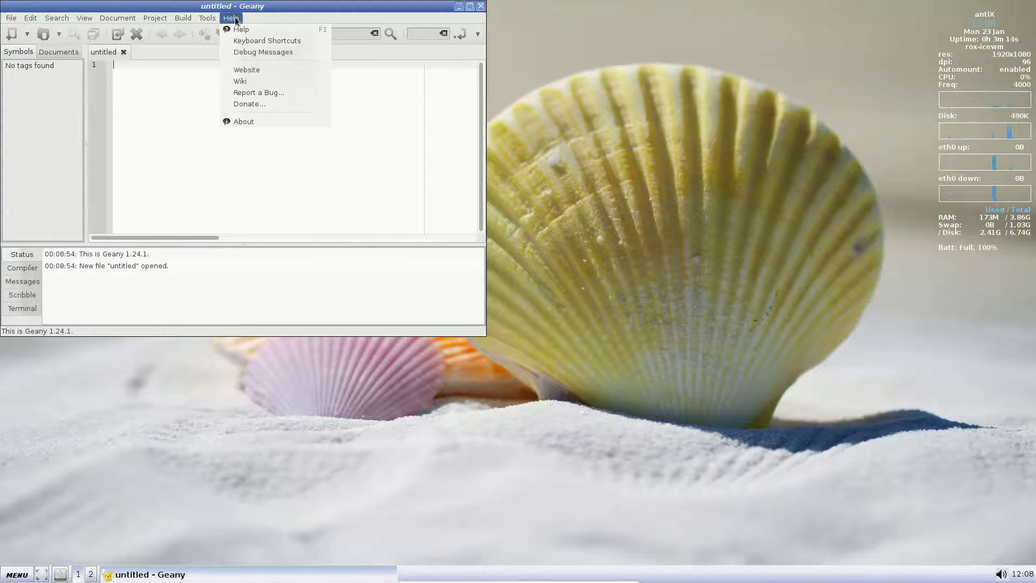
pyautogui.click(244, 122)
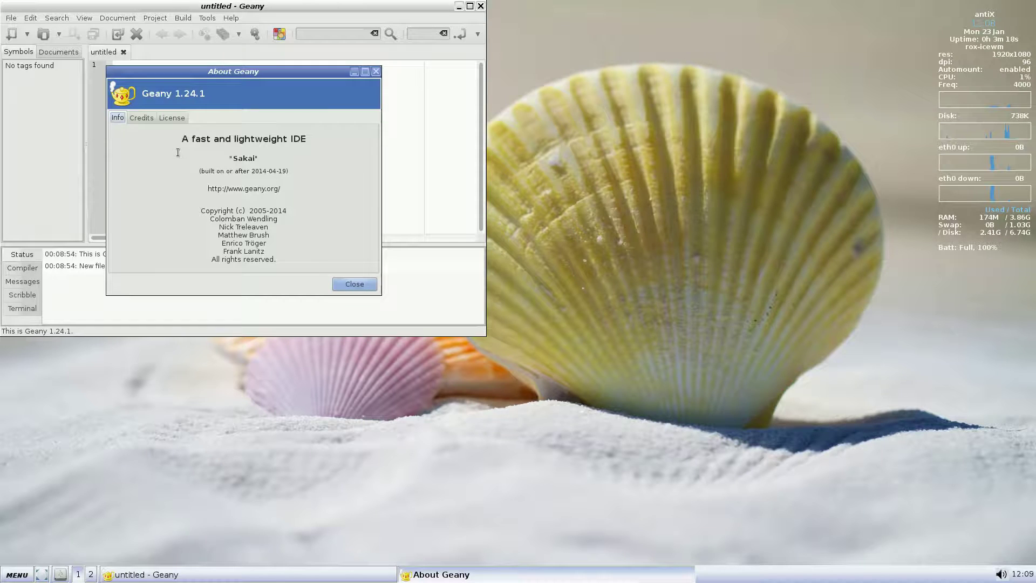
pyautogui.click(375, 71)
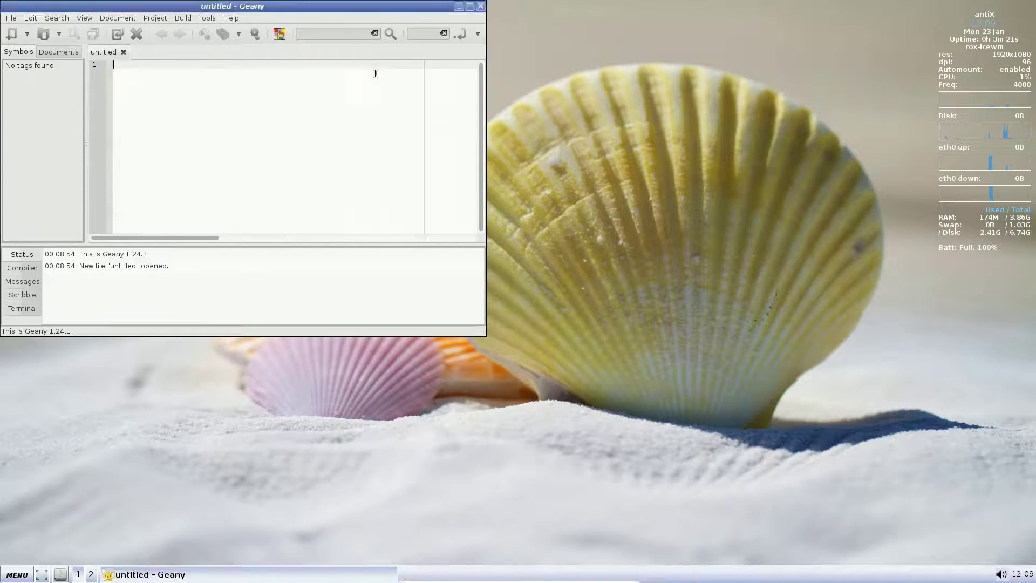
pyautogui.click(480, 6)
pyautogui.click(23, 577)
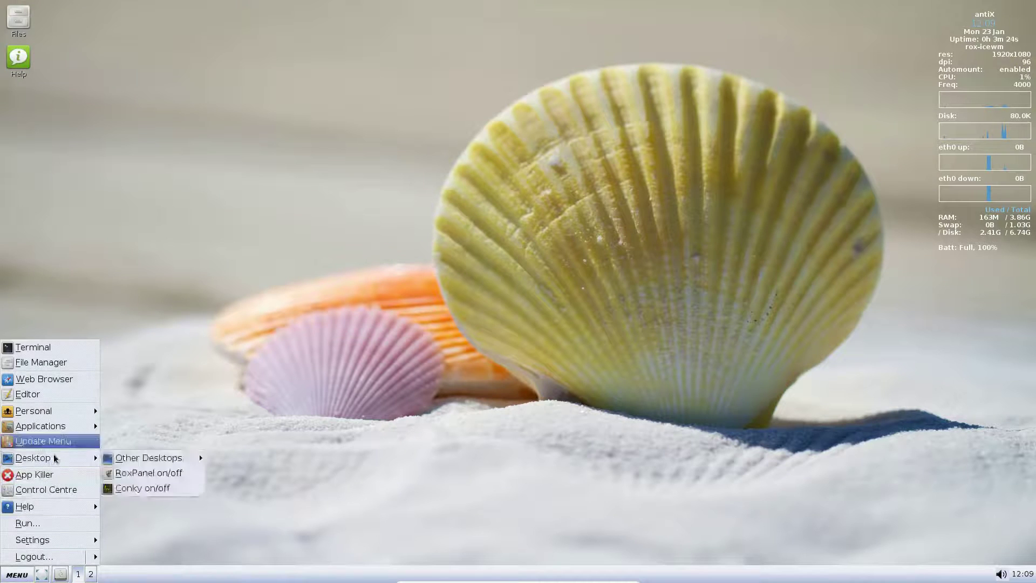
# Browse Applications submenus to the Internet list with Claws Mail, Dillo and Firefox ESR.
pyautogui.moveTo(59, 416)
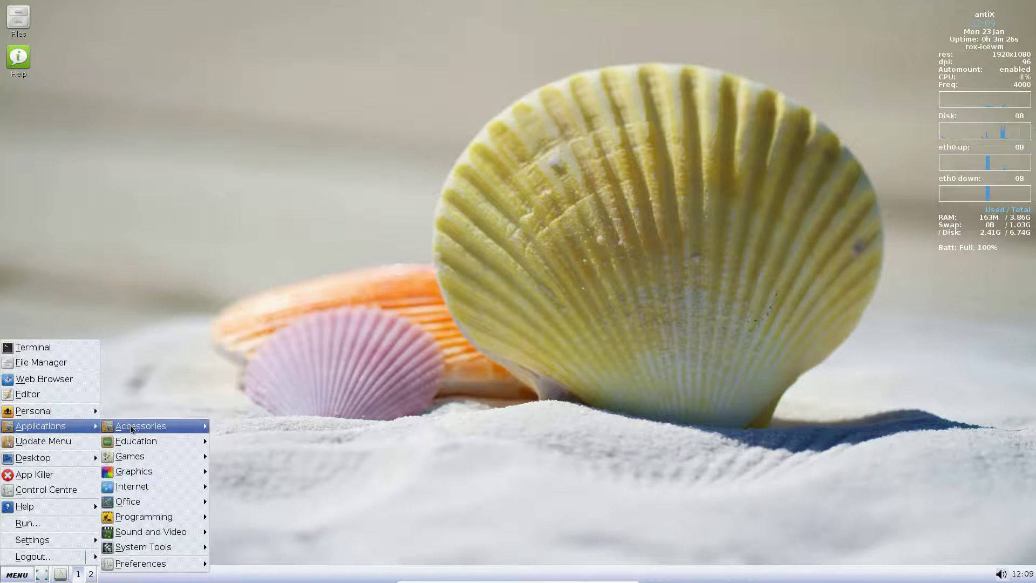
pyautogui.moveTo(134, 427)
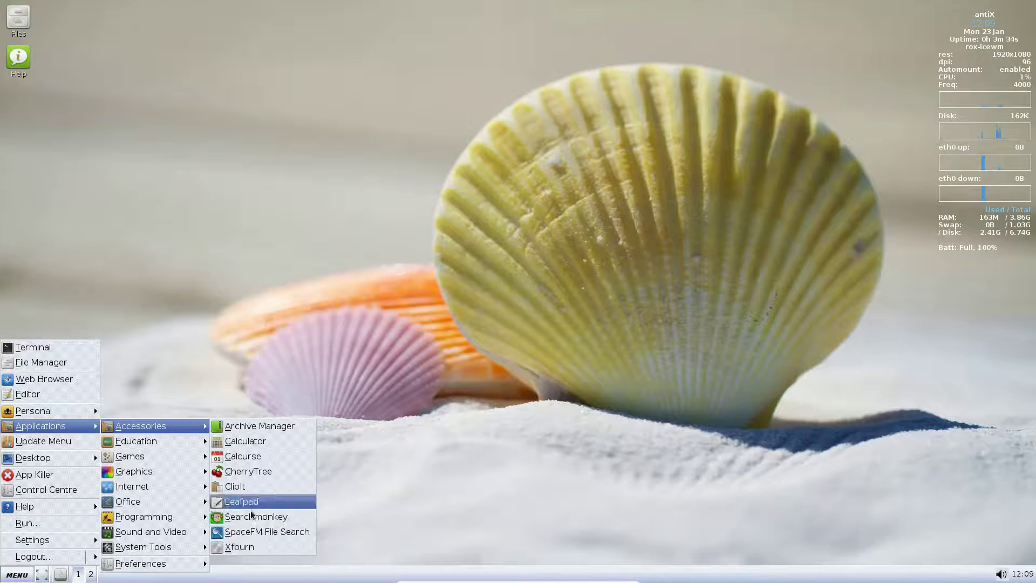
pyautogui.moveTo(167, 444)
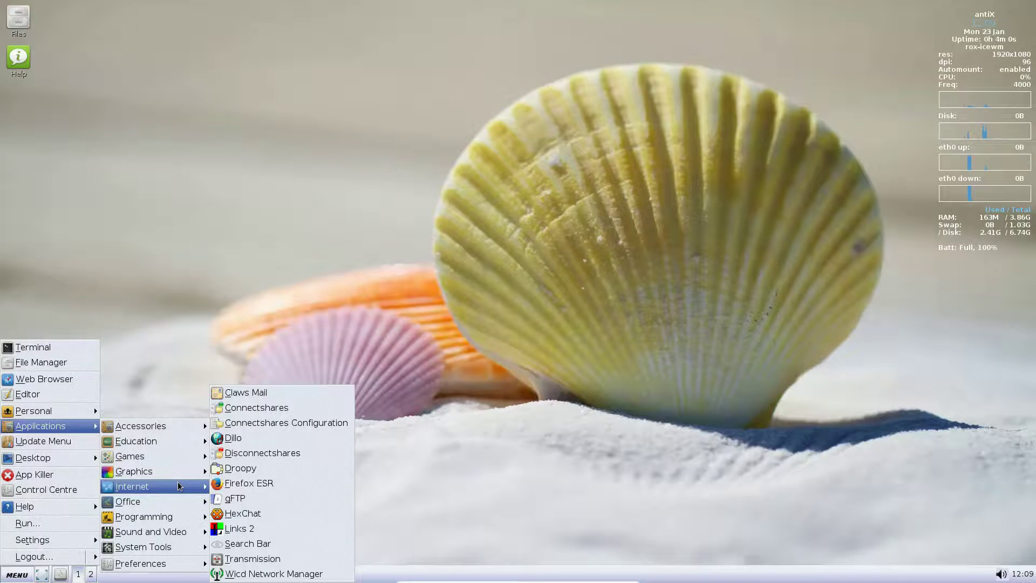
pyautogui.click(277, 393)
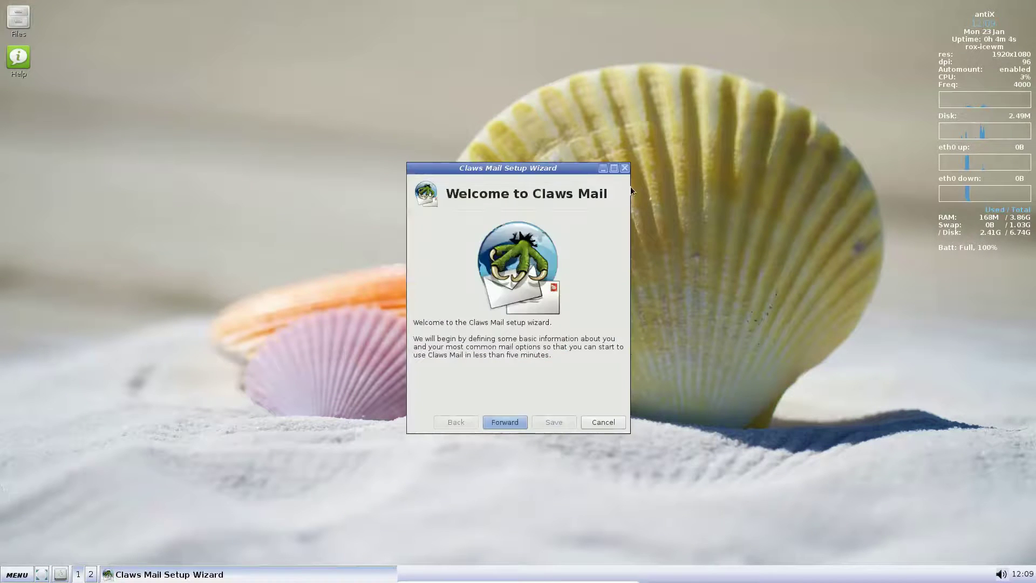
pyautogui.click(623, 168)
pyautogui.click(9, 575)
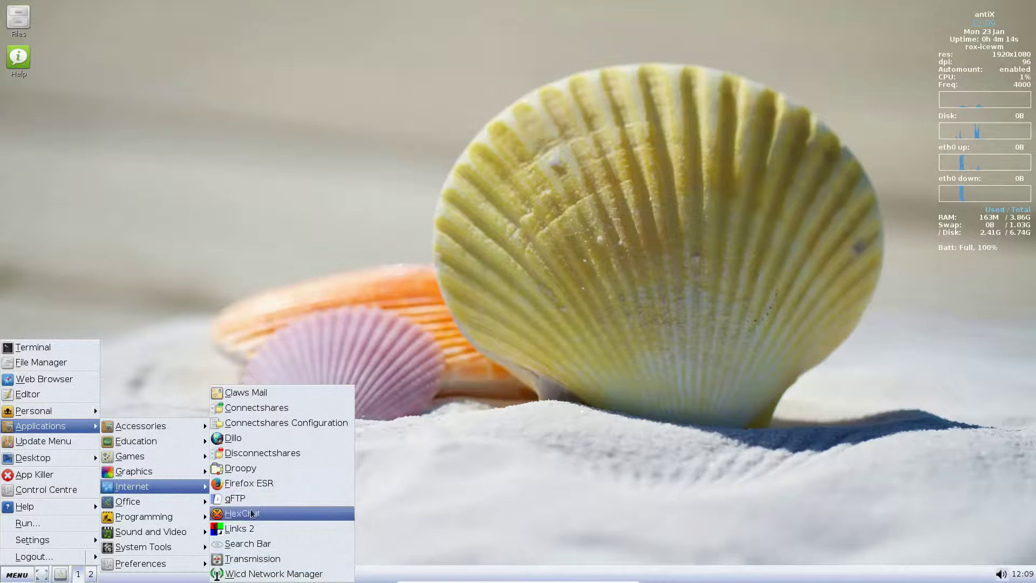
pyautogui.moveTo(178, 502)
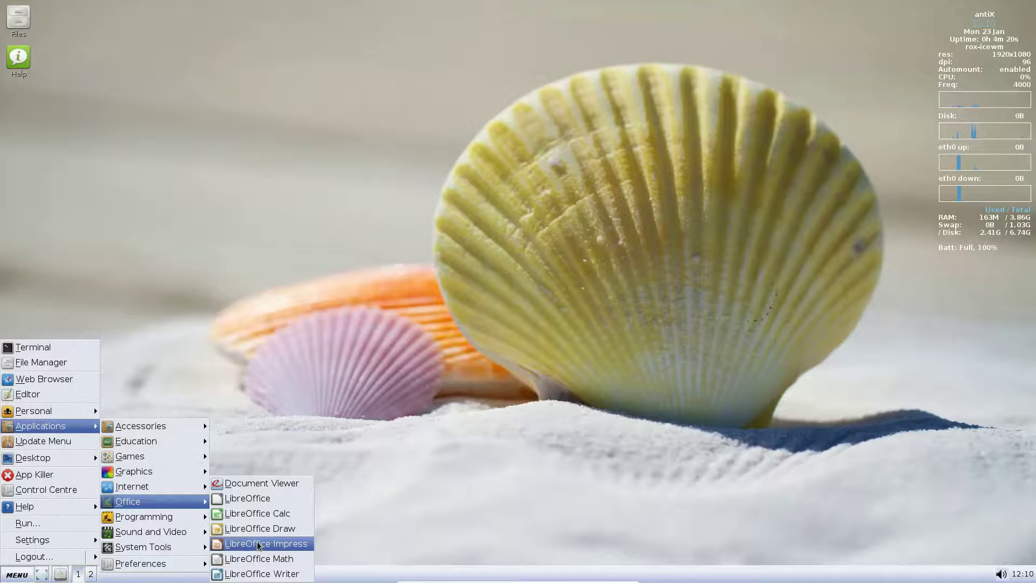
# Launch System Tools > metapackage-installer and authenticate with the administrator password.
pyautogui.moveTo(190, 521)
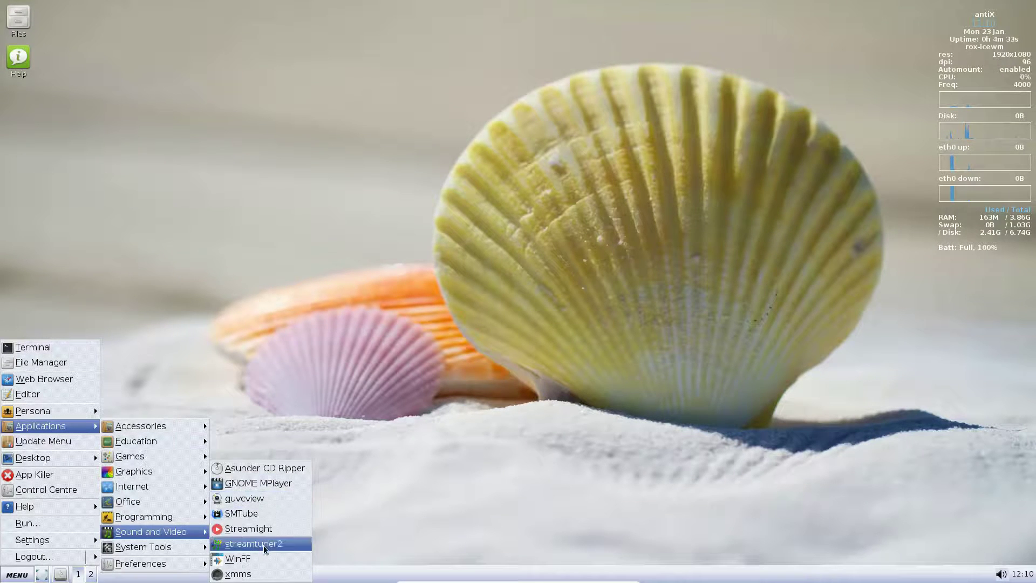
pyautogui.moveTo(189, 550)
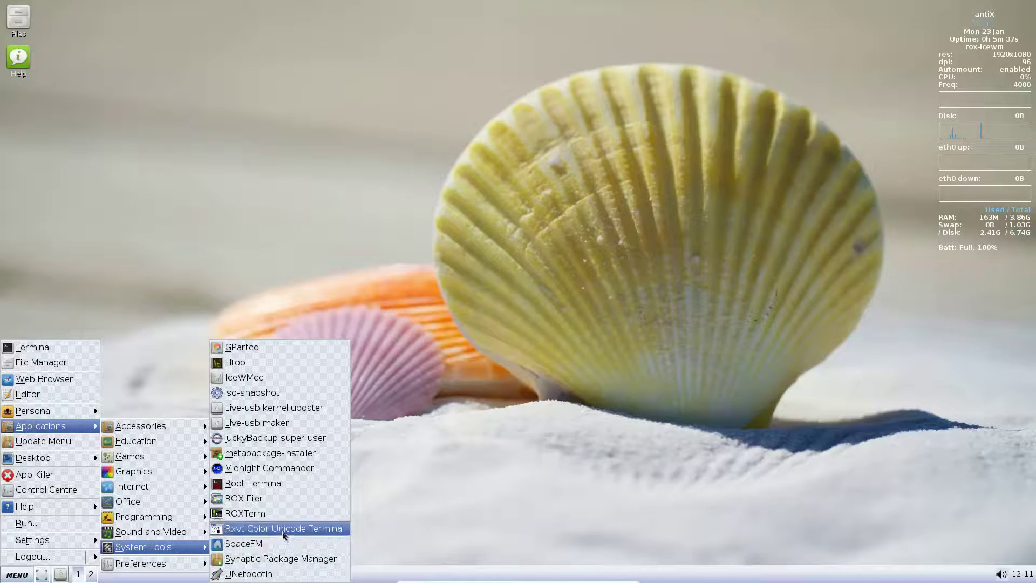
pyautogui.click(289, 453)
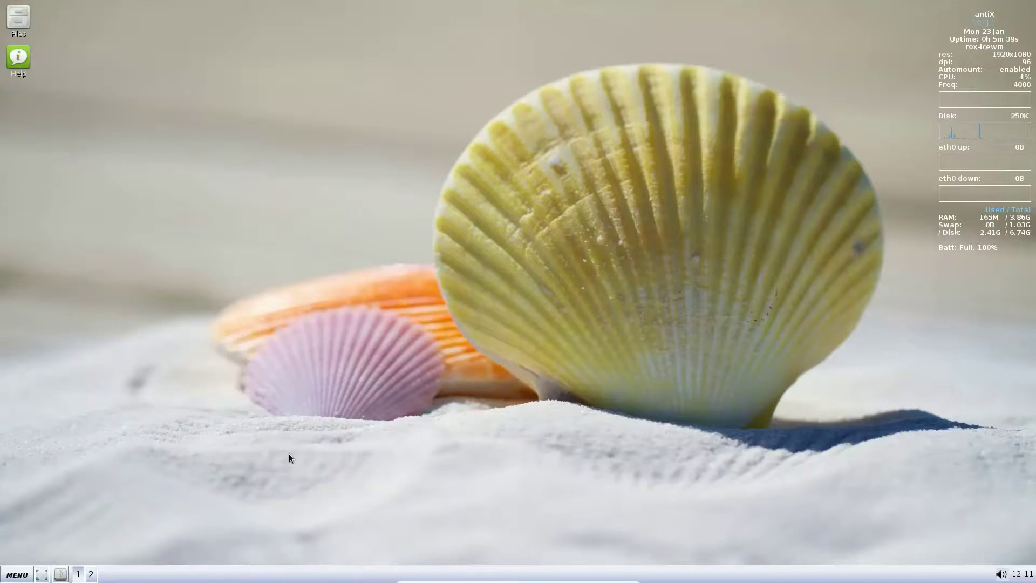
pyautogui.write('*****')
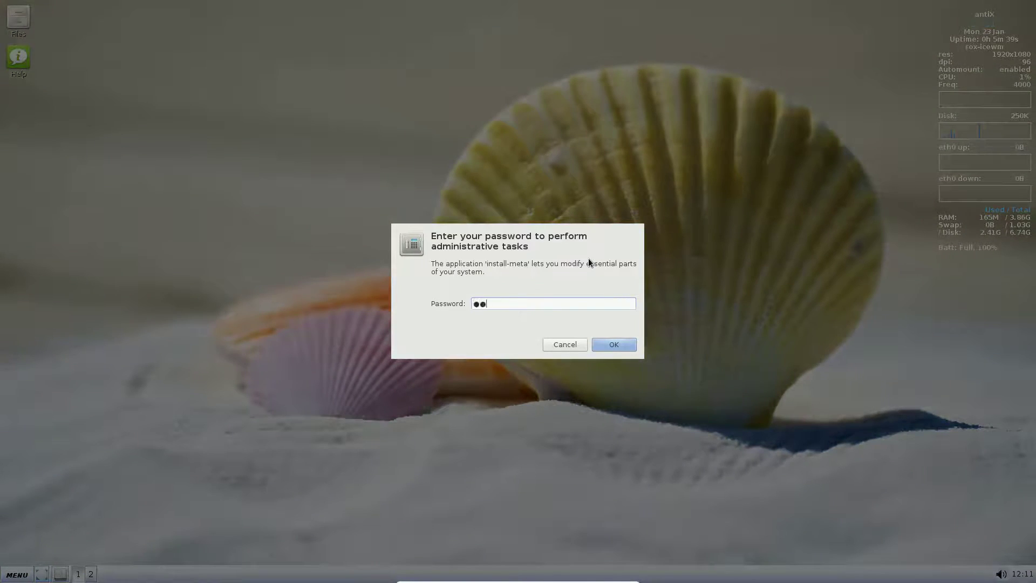
pyautogui.press('Return')
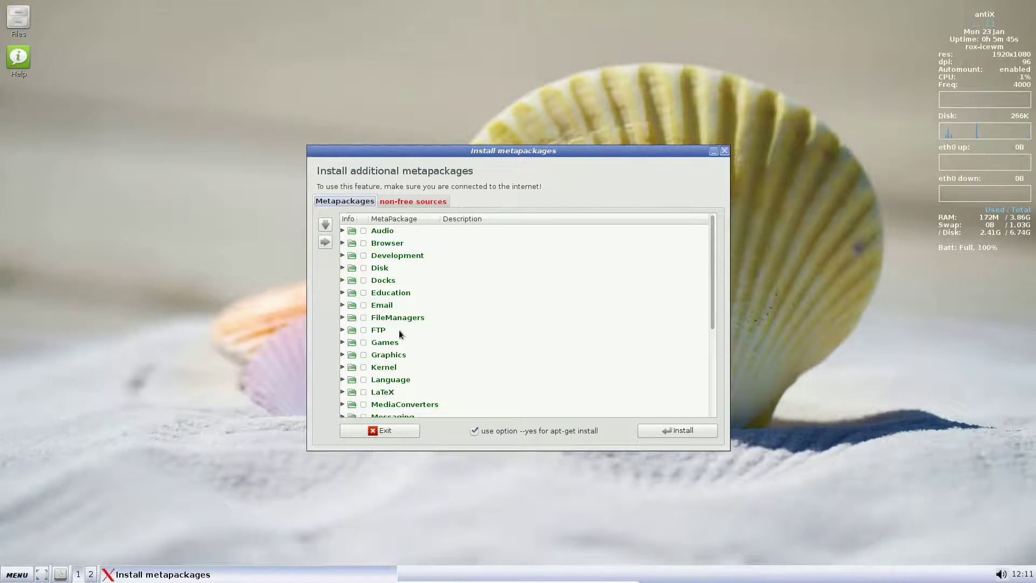
# Expand and collapse the Audio, Disk and FTP metapackage categories.
pyautogui.click(342, 231)
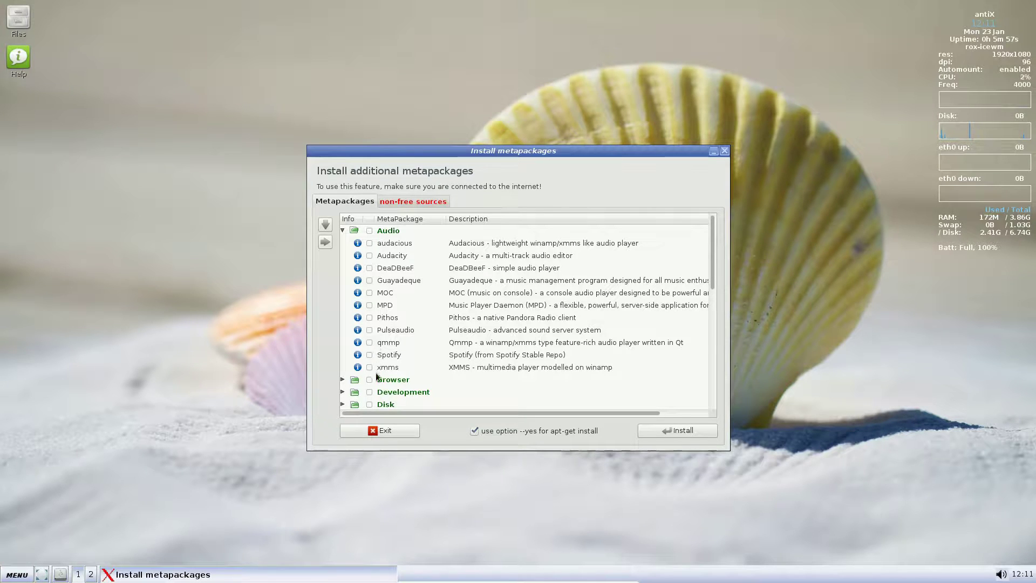
pyautogui.click(342, 231)
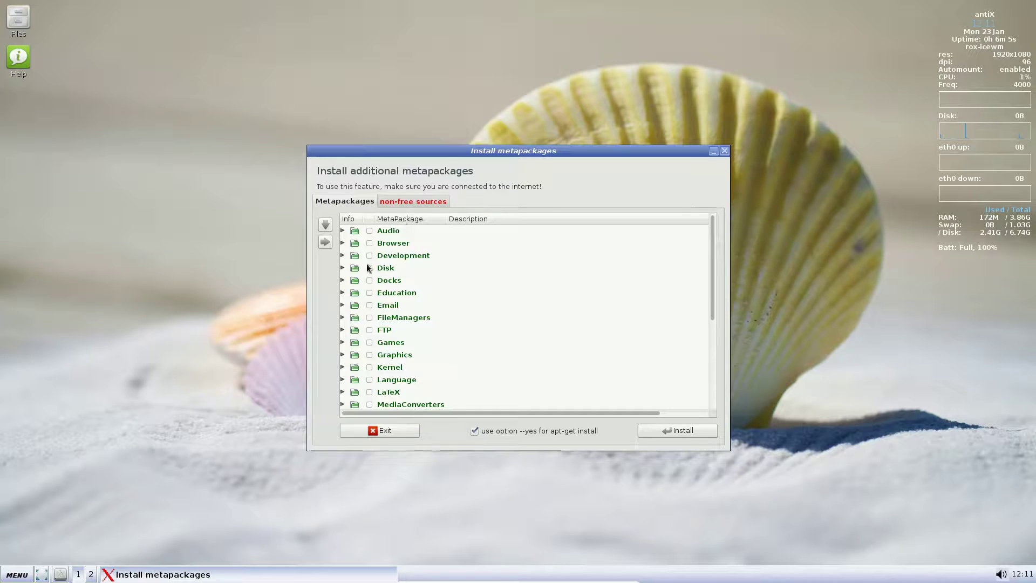
pyautogui.click(343, 267)
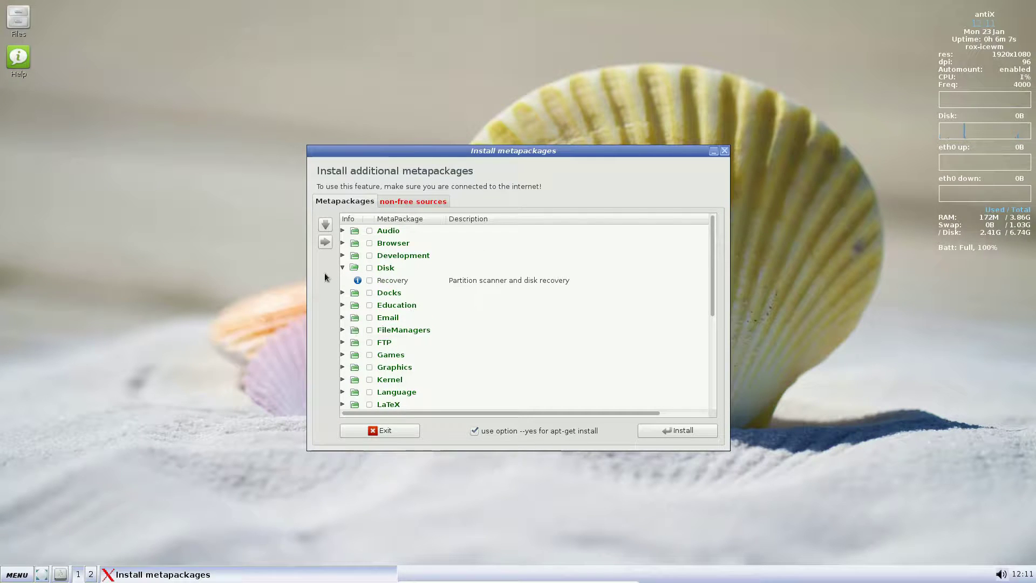
pyautogui.click(342, 267)
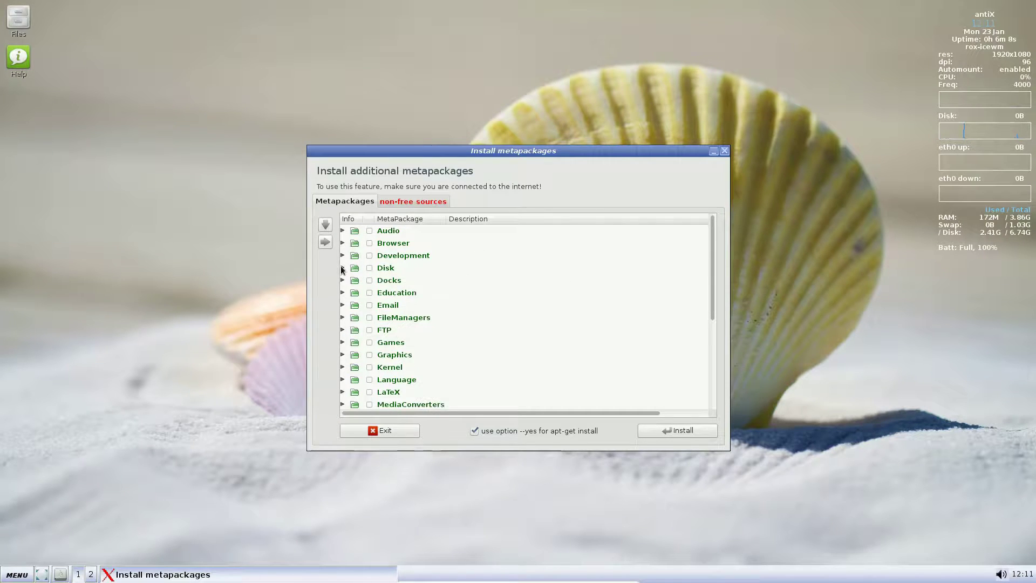
pyautogui.click(343, 330)
pyautogui.click(343, 329)
pyautogui.scroll(-3, 344, 331)
# Expand Graphics, tick all its packages, then untick them again.
pyautogui.click(342, 276)
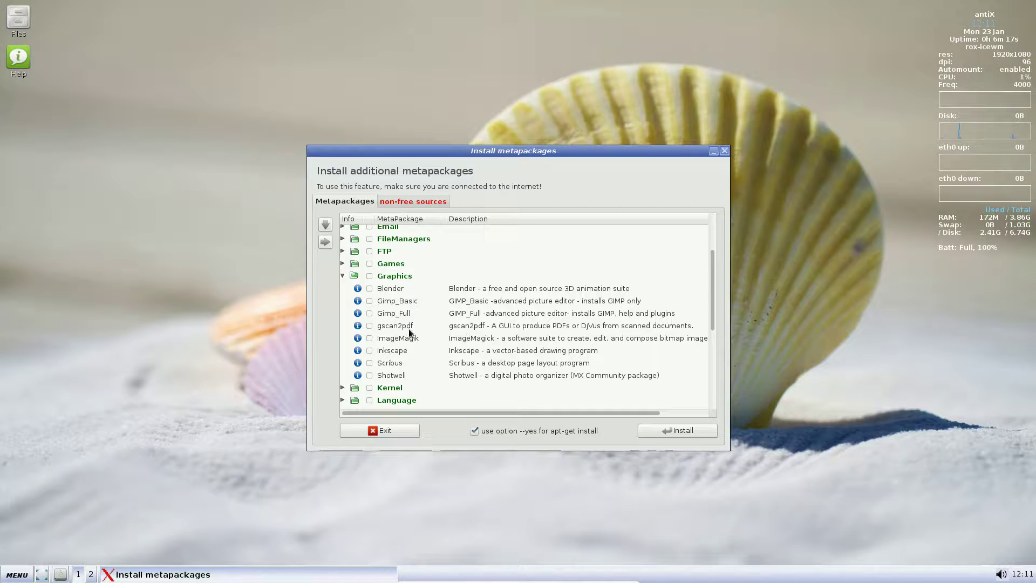
pyautogui.click(370, 276)
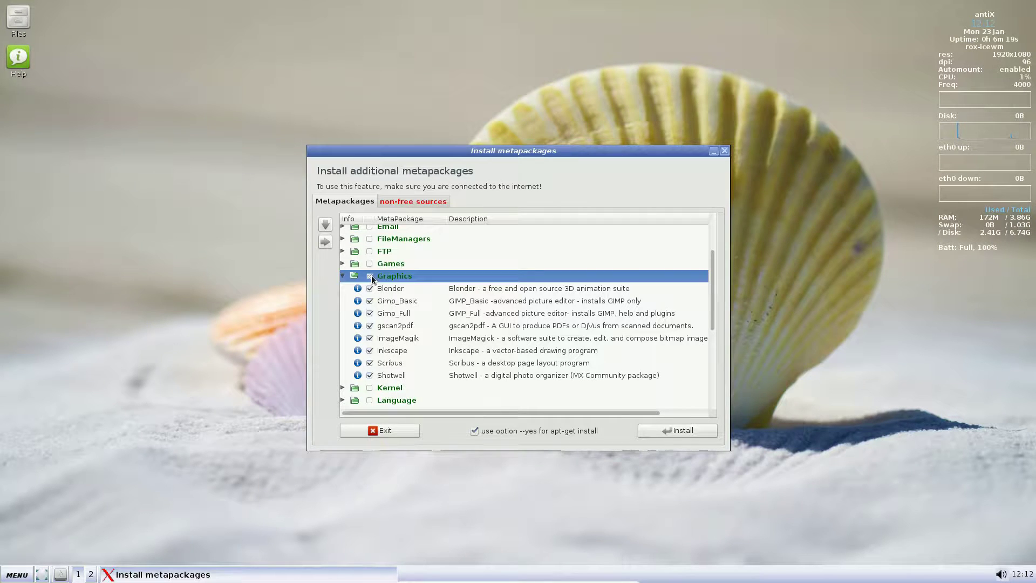
pyautogui.click(370, 276)
# Close the metapackage installer and browse the antiX menu's Settings > Themes and Focus options.
pyautogui.click(725, 151)
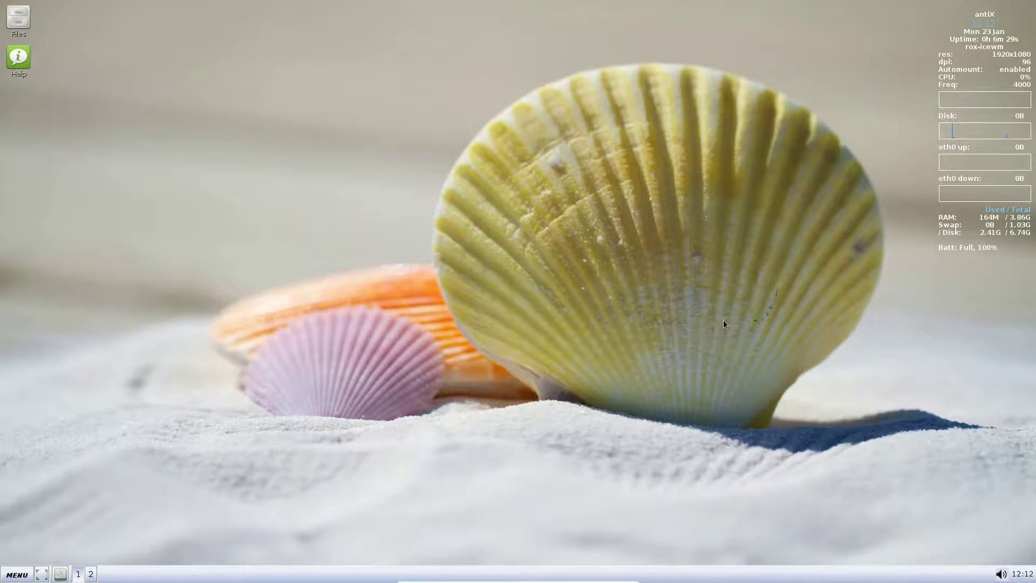
pyautogui.click(21, 575)
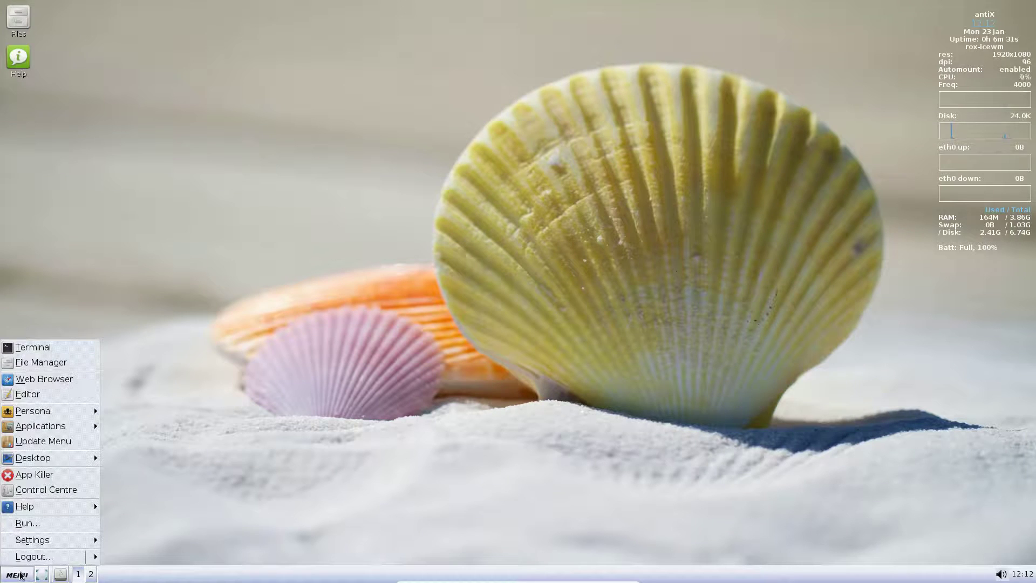
pyautogui.moveTo(70, 540)
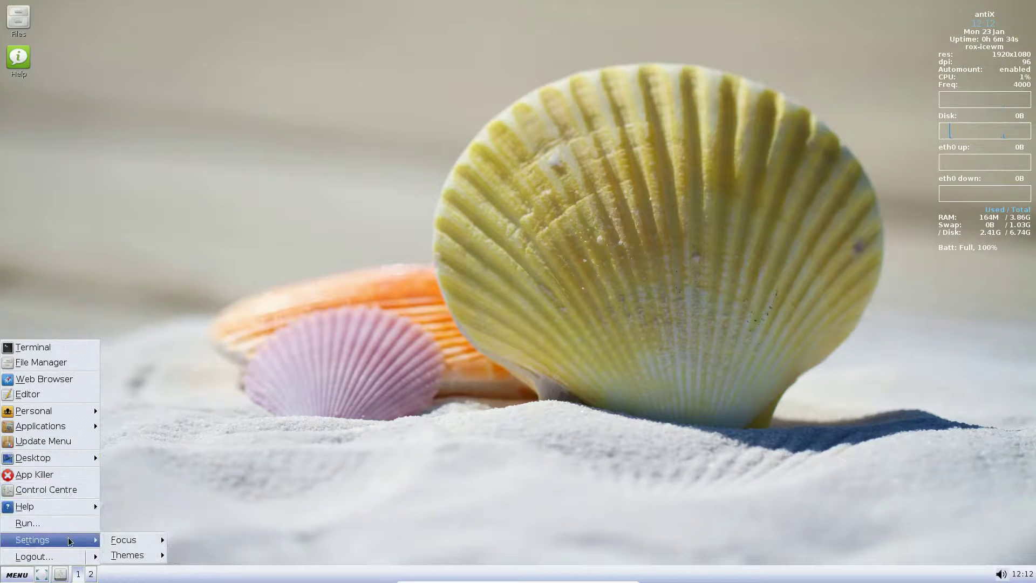
pyautogui.moveTo(152, 553)
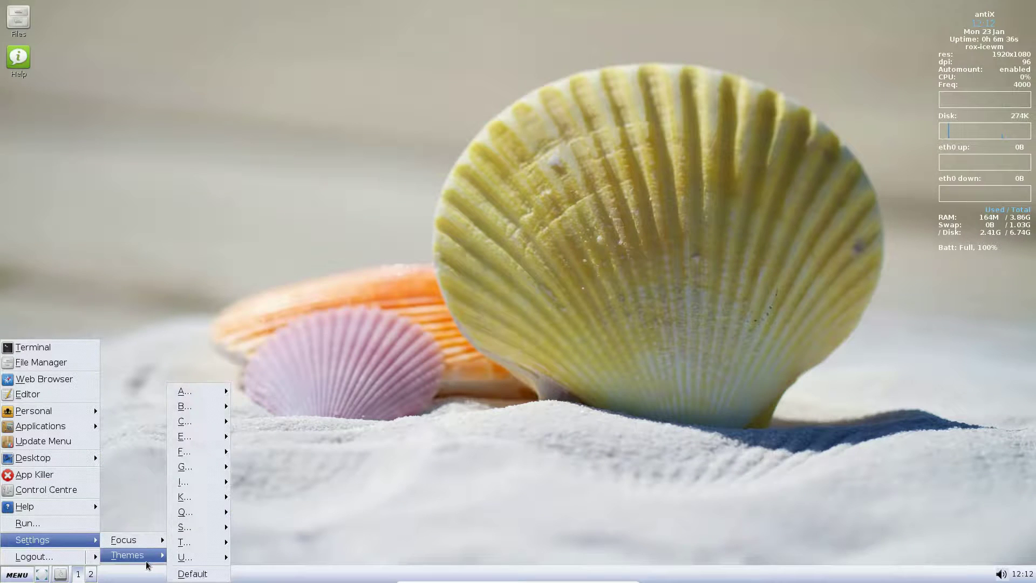
pyautogui.moveTo(197, 467)
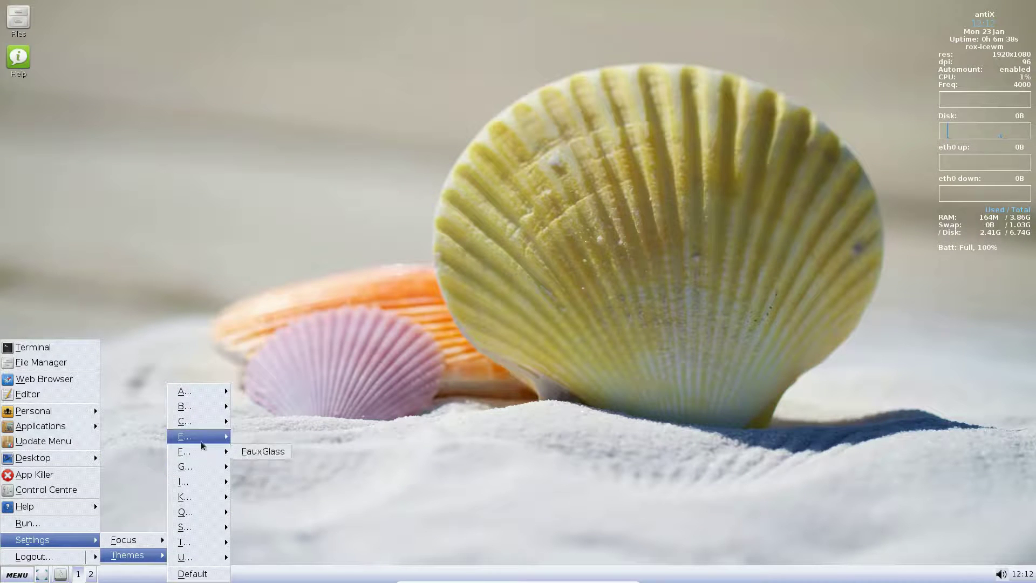
pyautogui.moveTo(209, 394)
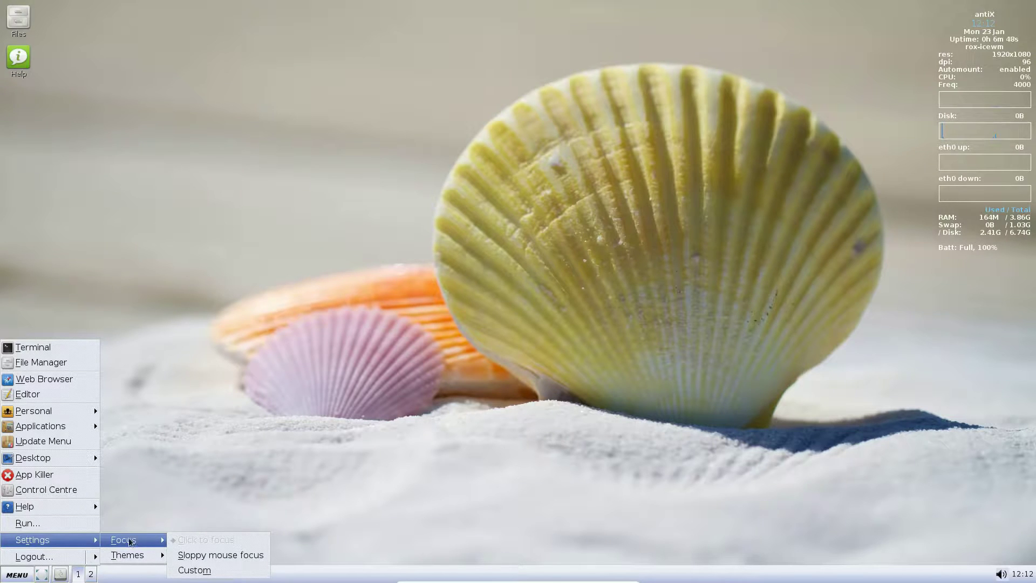
# Open the antiX Control Centre and browse its System, Network and Session tool tabs.
pyautogui.click(75, 488)
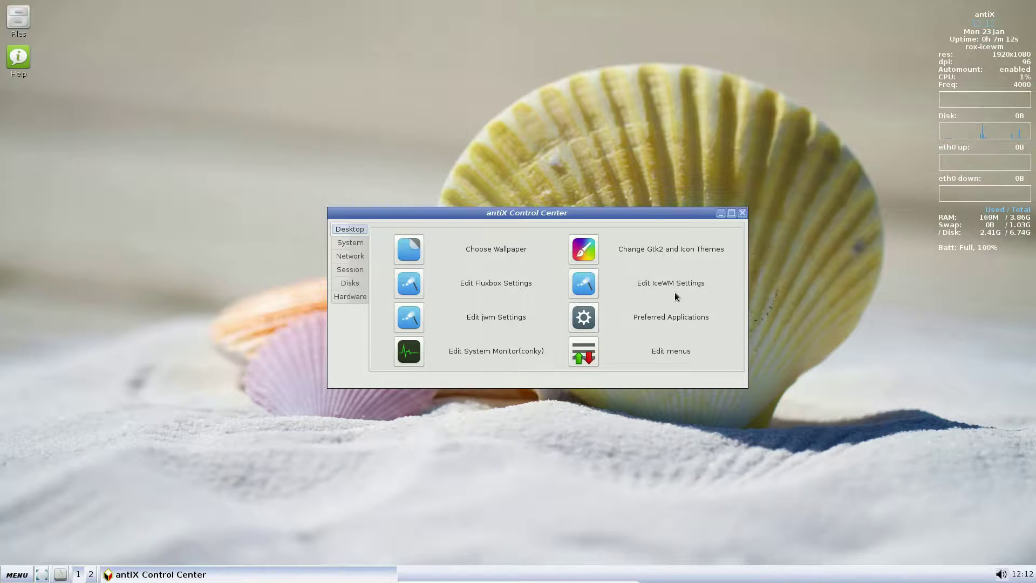
pyautogui.click(340, 243)
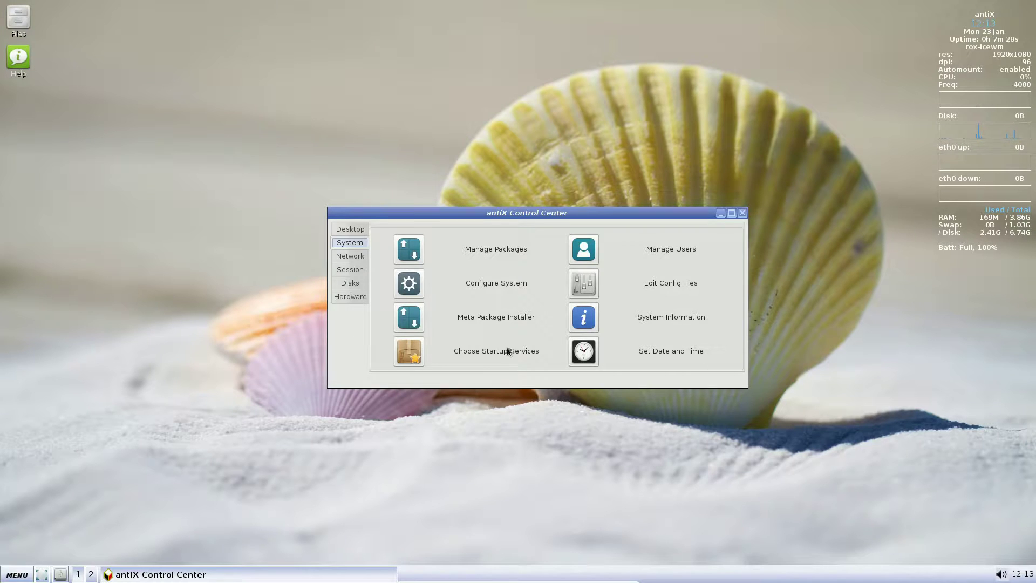
pyautogui.click(358, 256)
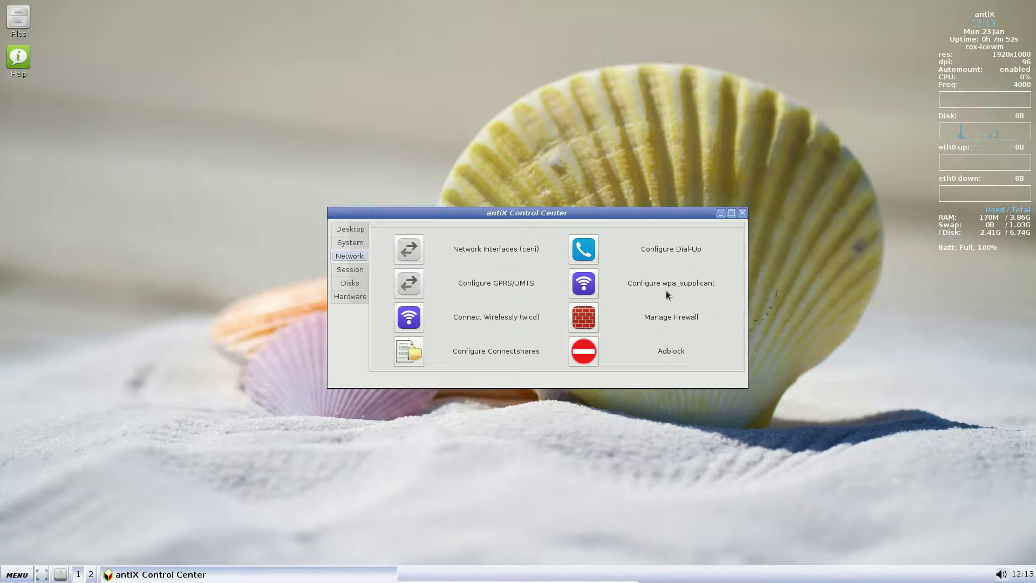
pyautogui.click(360, 270)
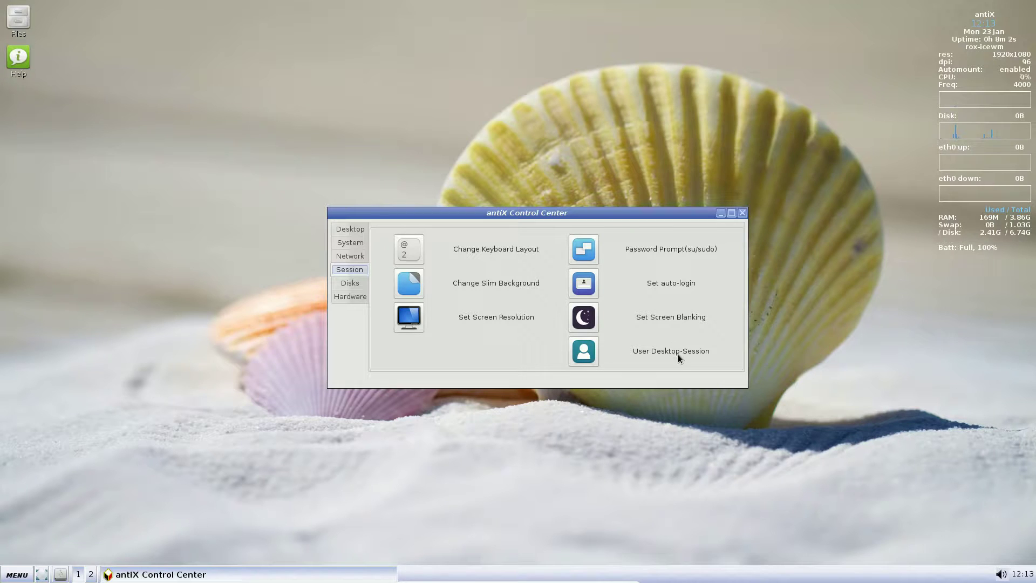
# Launch and close the Set Screen Resolution editor, then show the Disks tools.
pyautogui.click(416, 327)
pyautogui.click(145, 7)
pyautogui.click(356, 283)
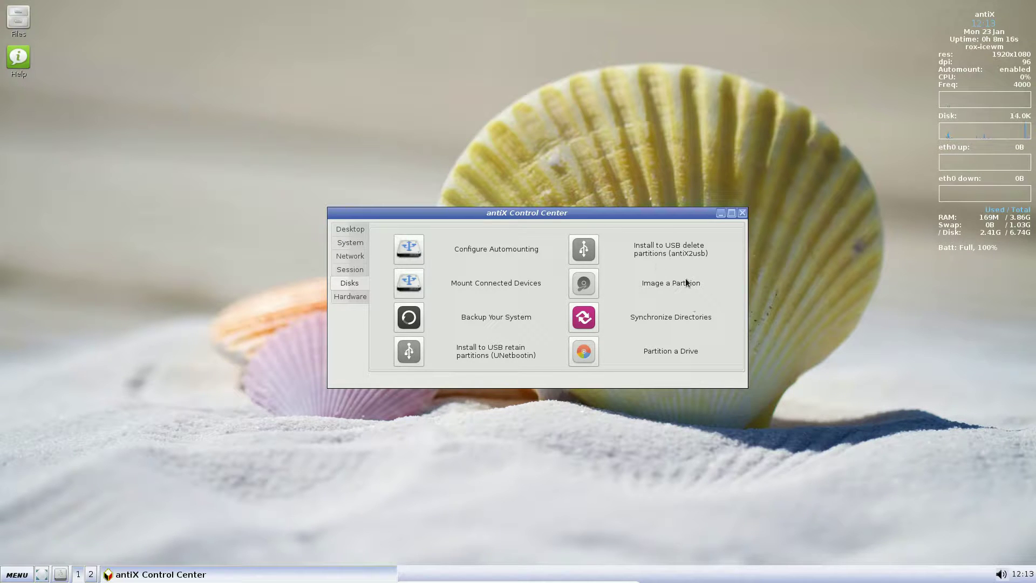
# Launch Image a Partition, close its terminal, then show the Hardware tools.
pyautogui.click(596, 284)
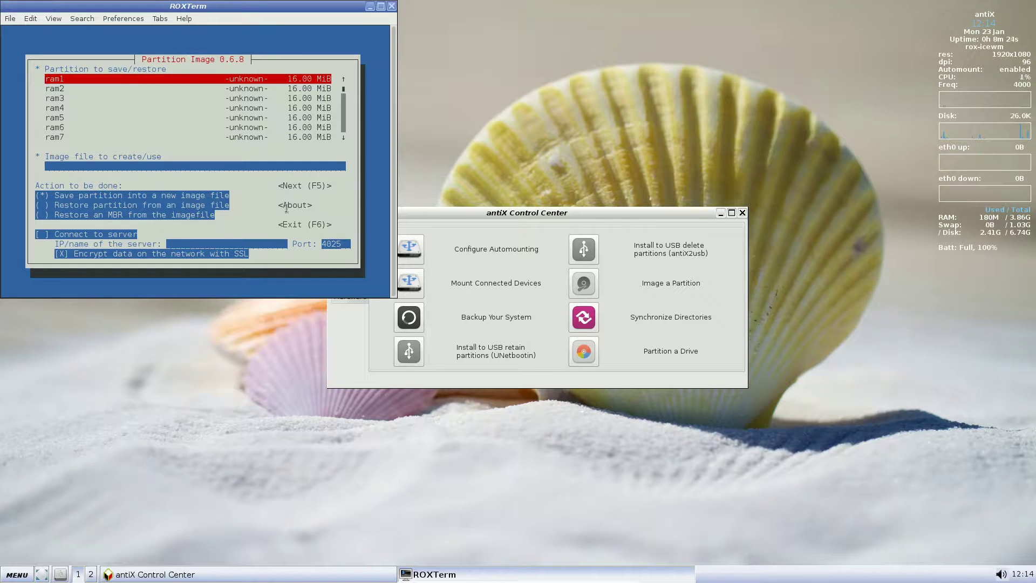
pyautogui.click(391, 6)
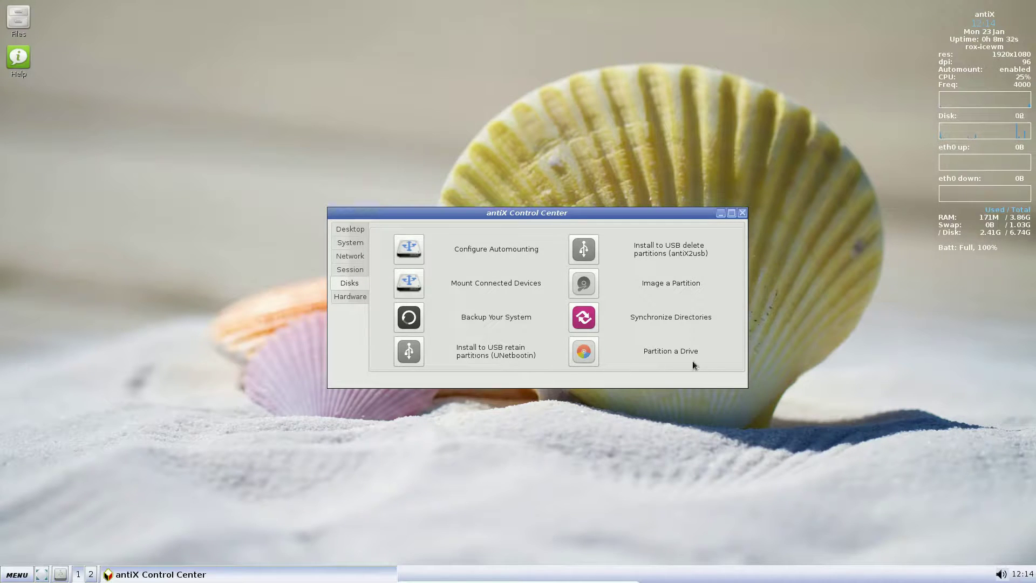
pyautogui.click(358, 296)
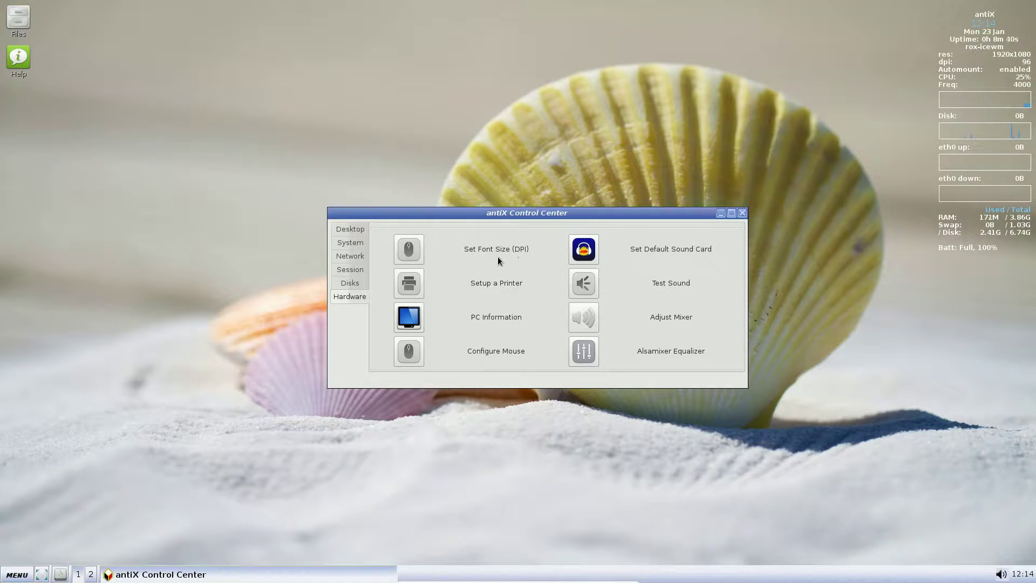
# View the Setup a Printer settings, then close Print Settings and the Control Centre.
pyautogui.click(420, 283)
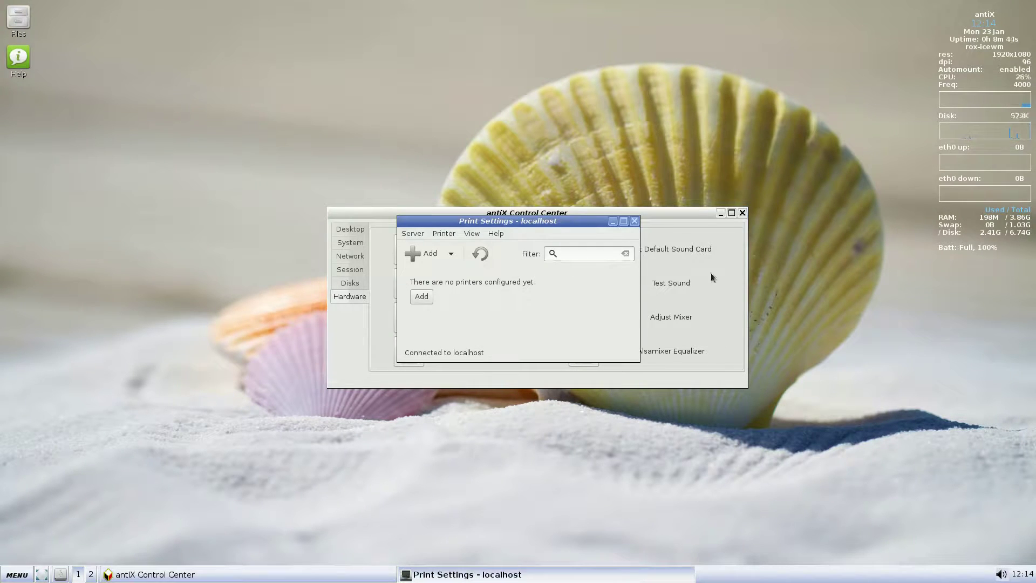
pyautogui.click(634, 221)
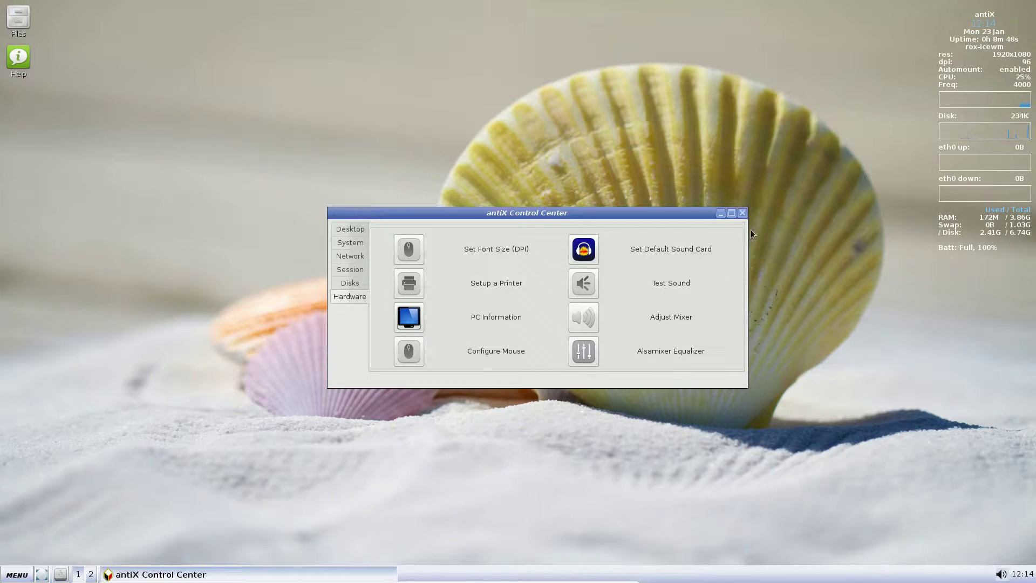
pyautogui.click(741, 213)
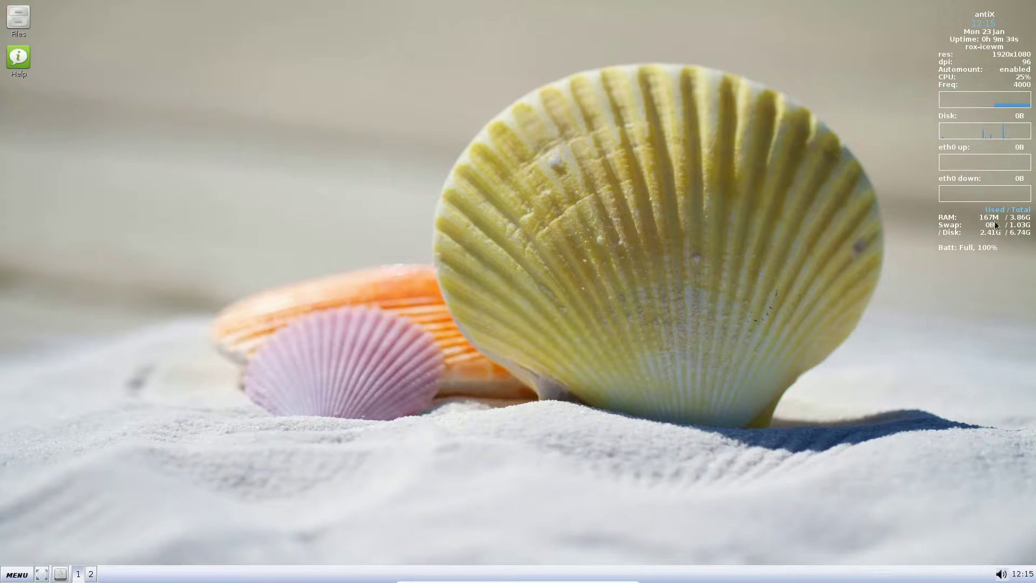
# Launch Firefox from the main menu, load distrowatch.com, then close the browser.
pyautogui.click(21, 573)
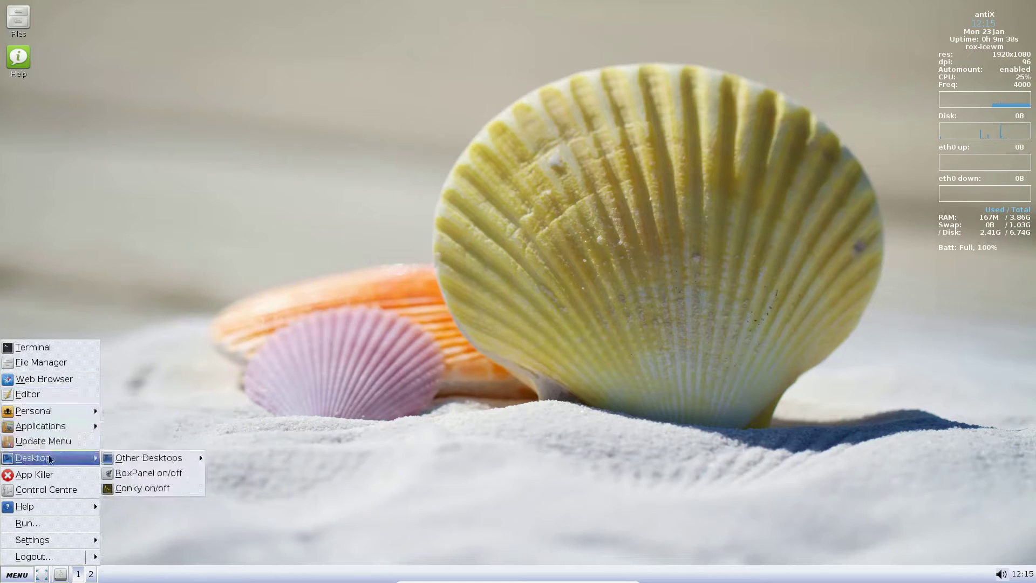
pyautogui.click(57, 380)
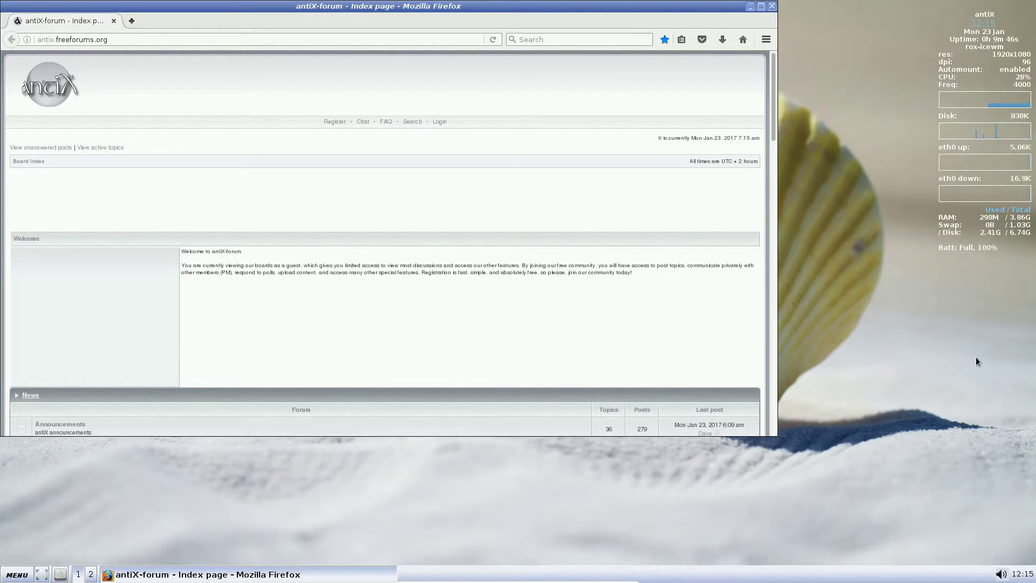
pyautogui.click(143, 41)
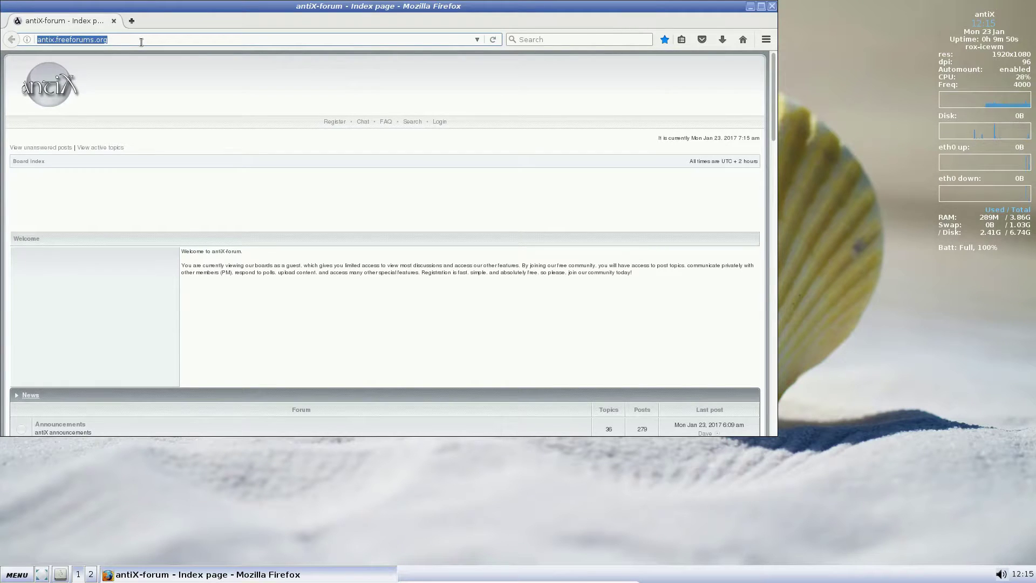
pyautogui.write('distrowat')
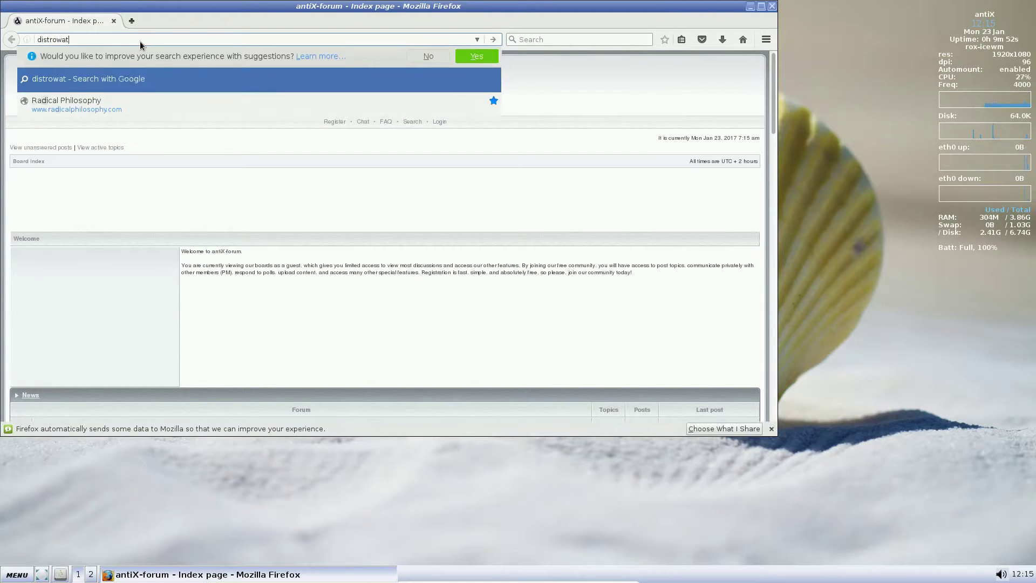
pyautogui.write('ch.com')
pyautogui.press('Return')
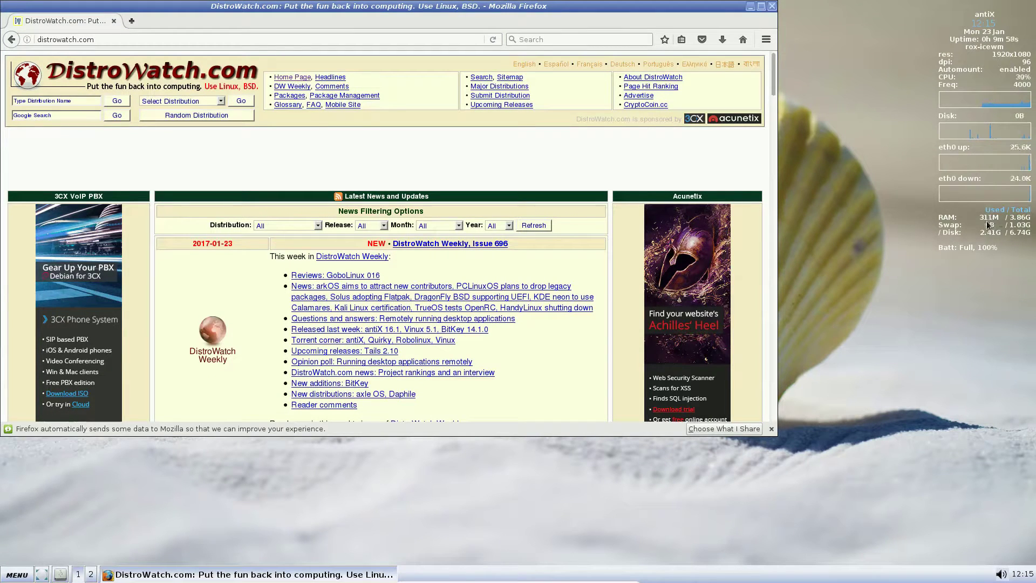
pyautogui.click(772, 7)
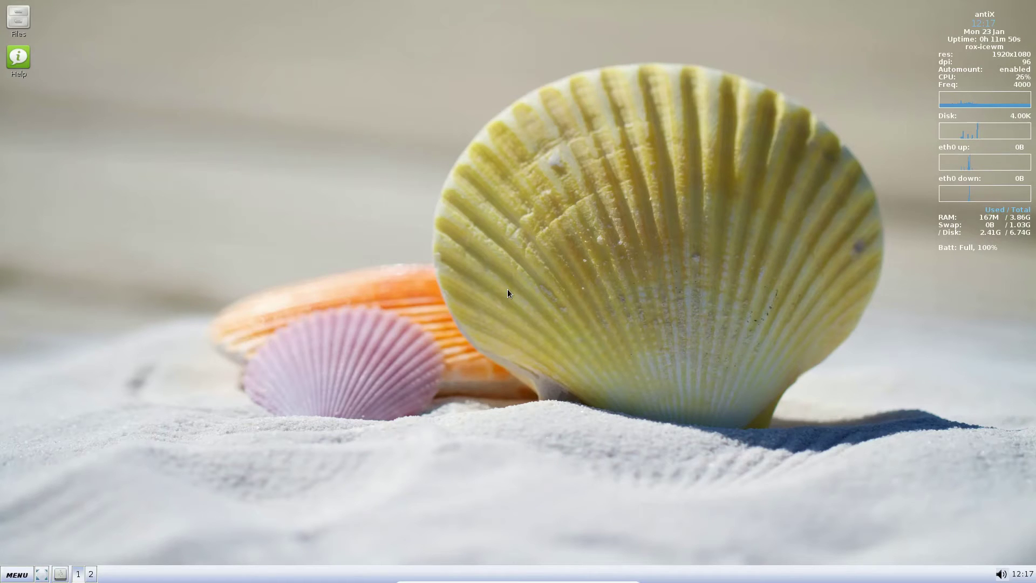
# Launch Firefox, search 'youtube', open YouTube and play the SNL Weekend Update video.
pyautogui.click(17, 574)
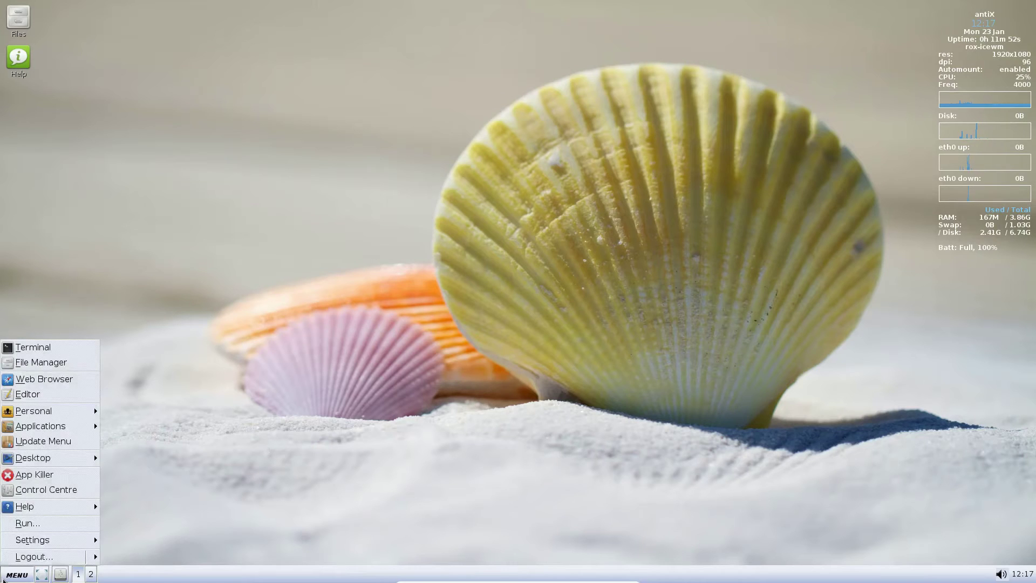
pyautogui.click(89, 366)
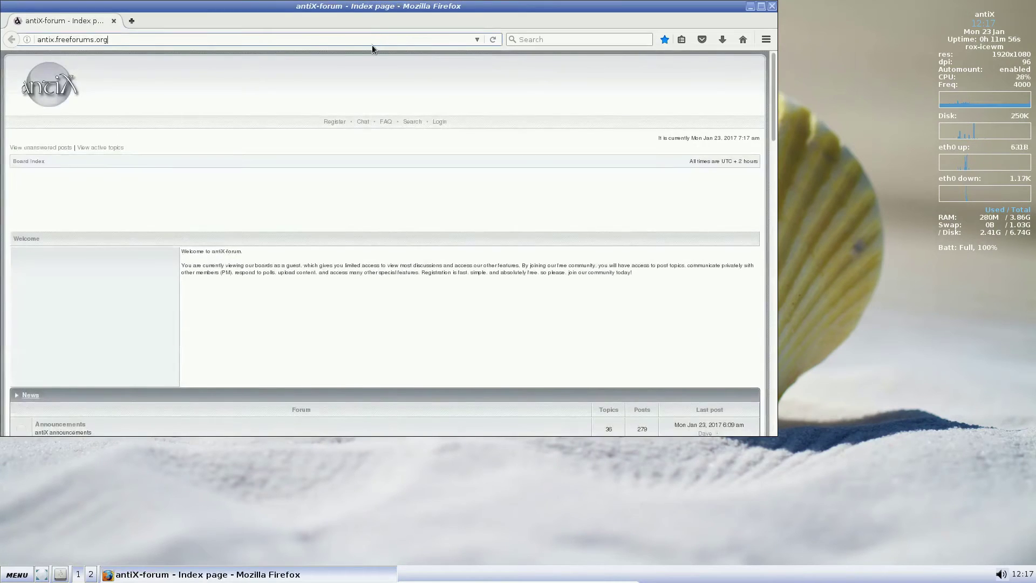
pyautogui.click(370, 43)
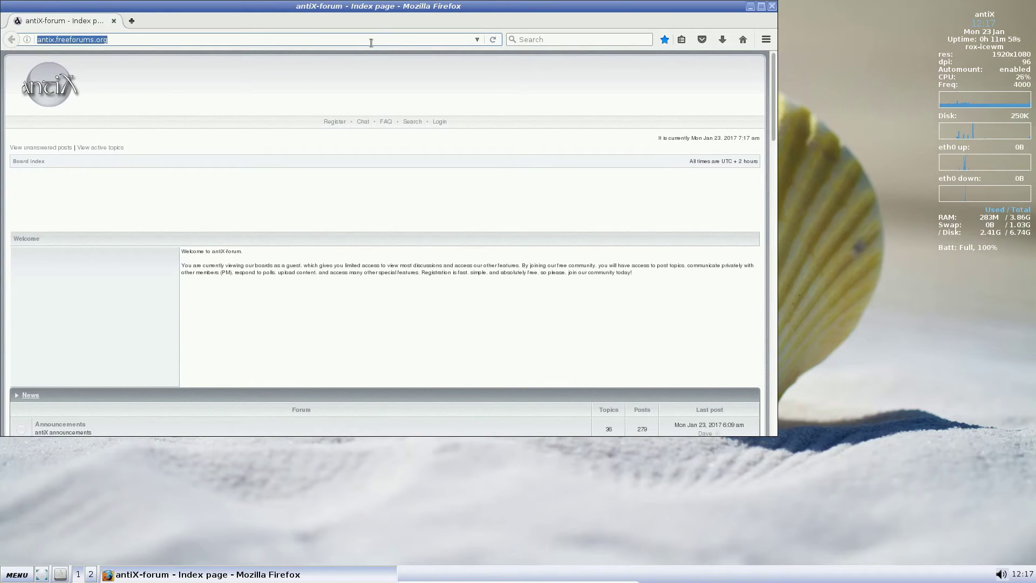
pyautogui.write('youtube')
pyautogui.press('Return')
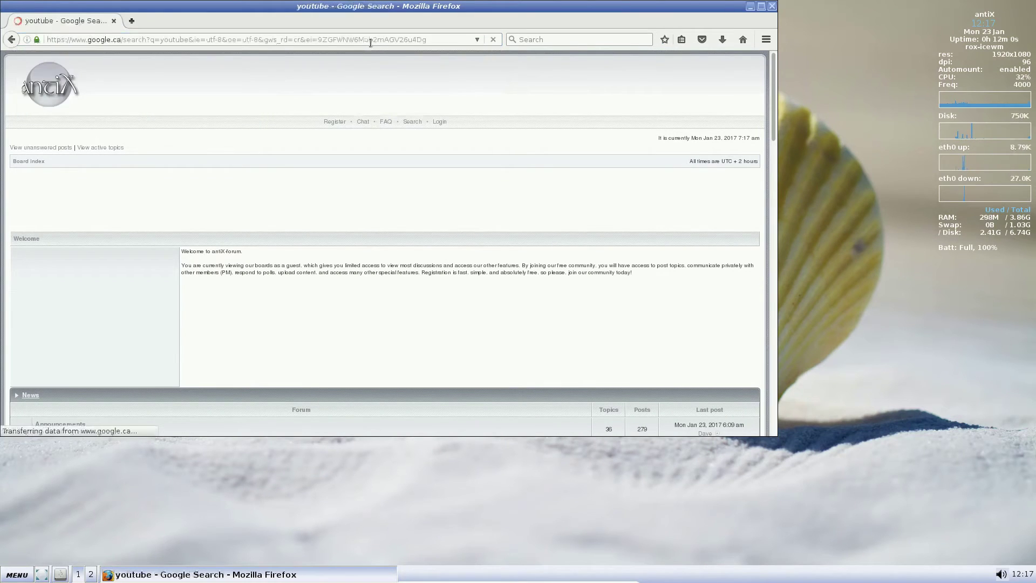
pyautogui.click(110, 152)
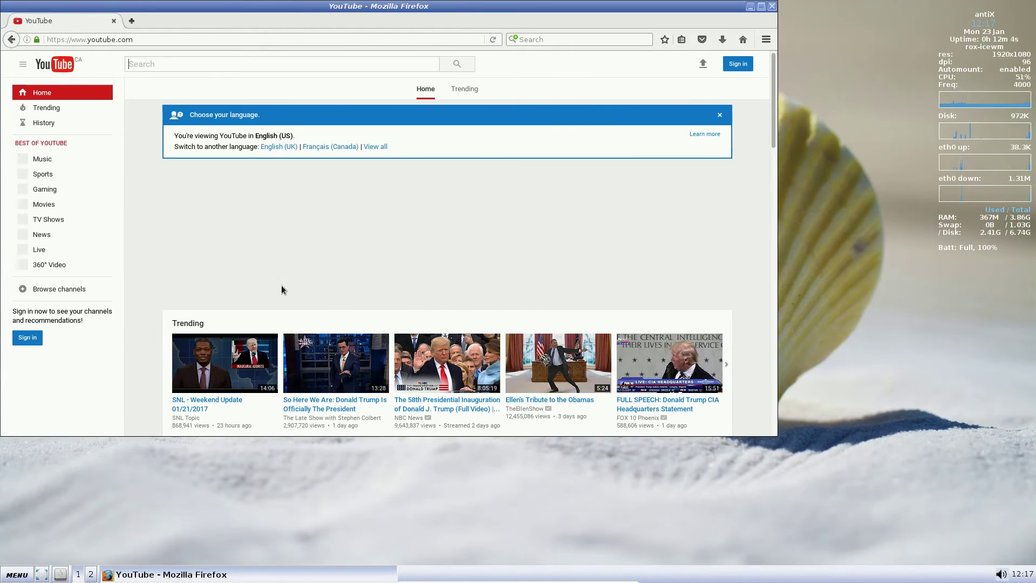
pyautogui.click(222, 356)
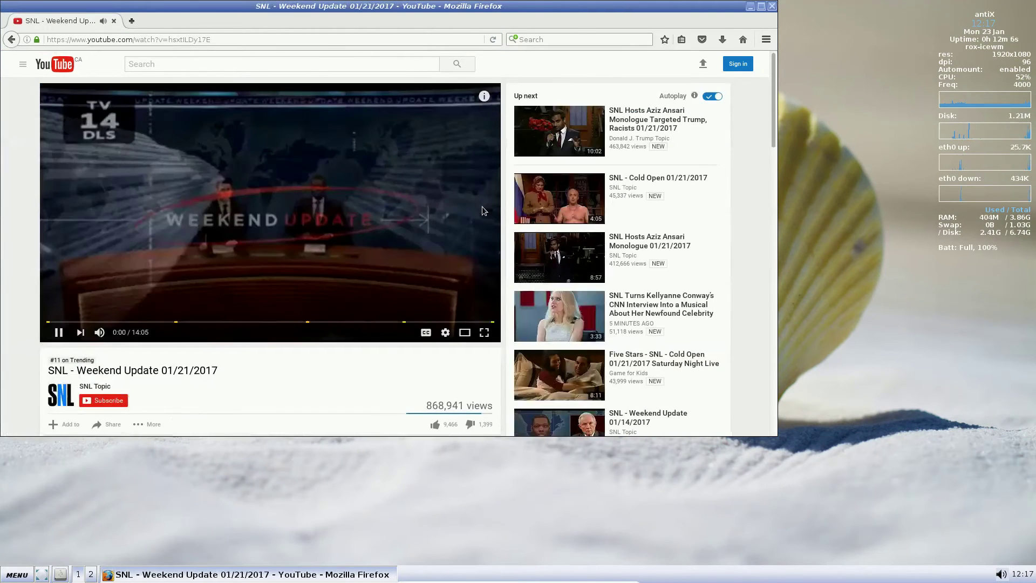
pyautogui.click(771, 8)
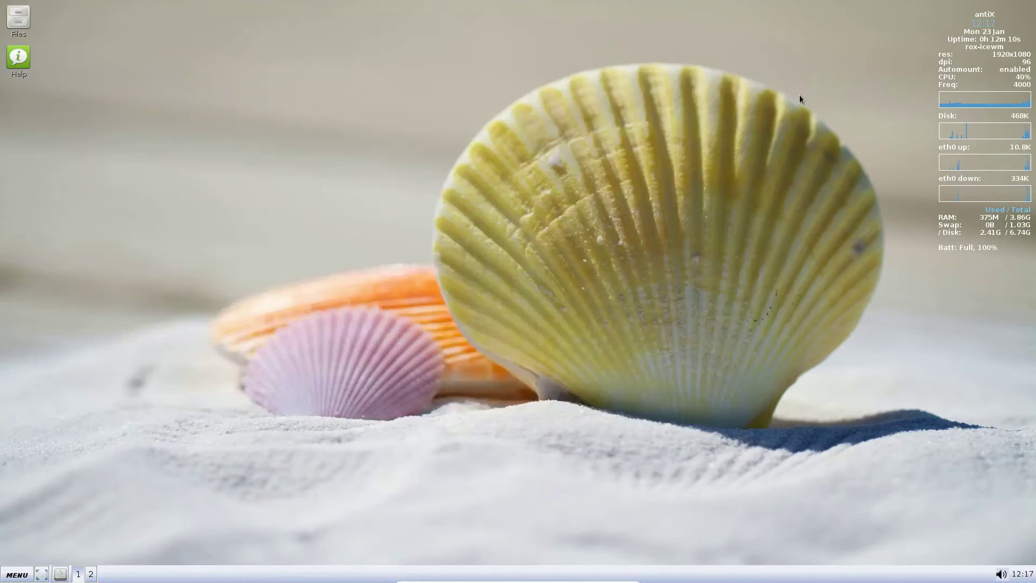